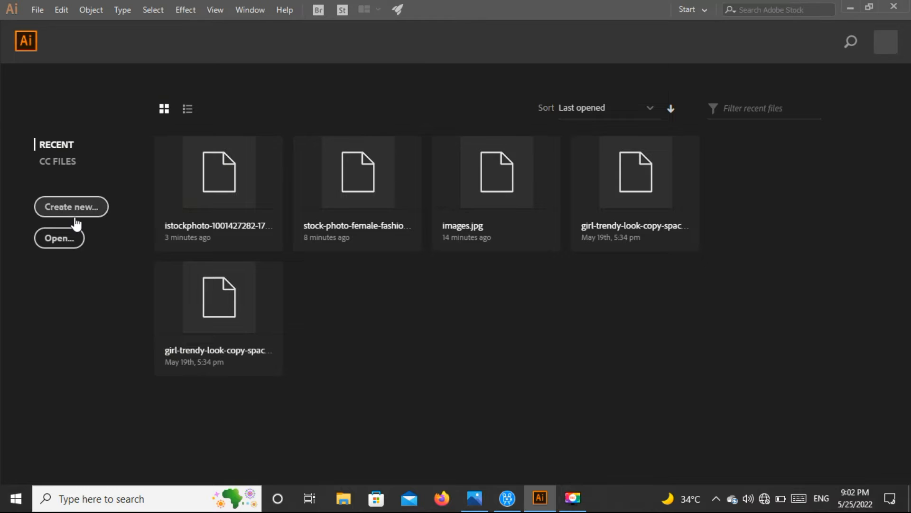
# Create a new 1080 × 1080 px document in portrait orientation with one artboard
pyautogui.click(76, 222)
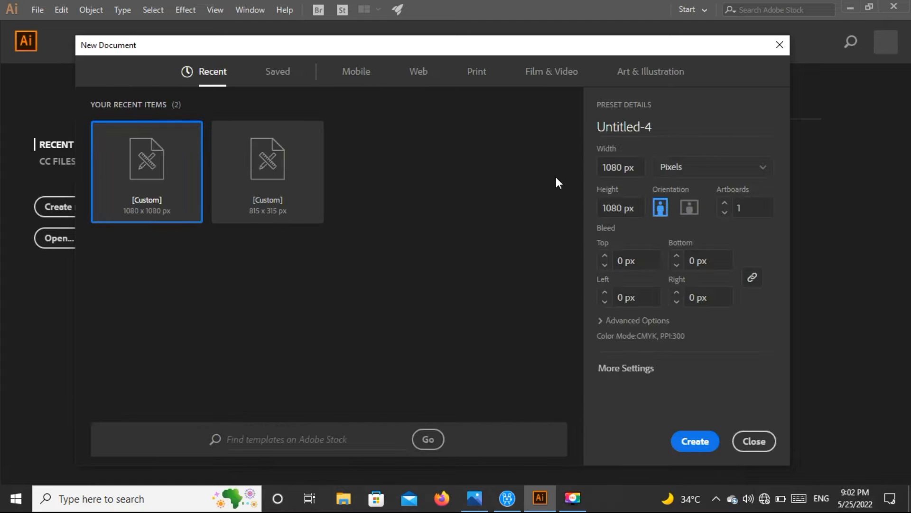
pyautogui.click(700, 440)
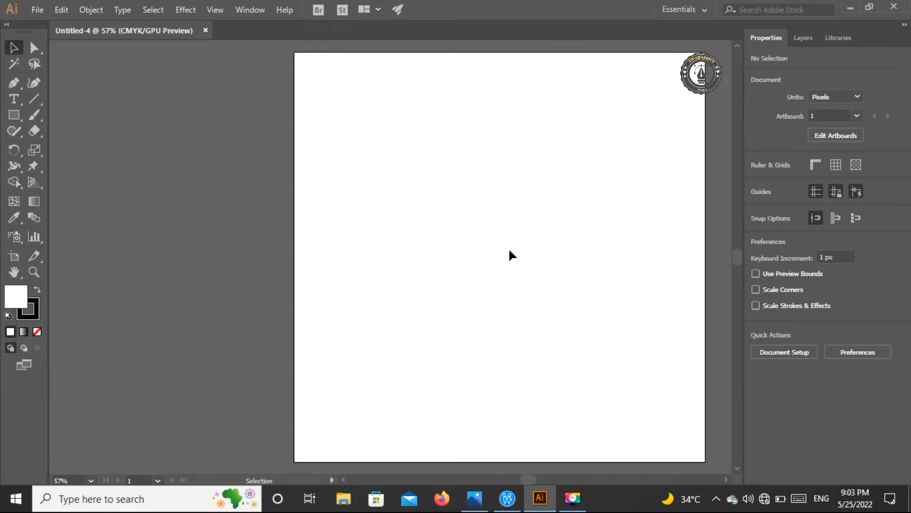
pyautogui.moveTo(531, 478); pyautogui.dragTo(536, 478)
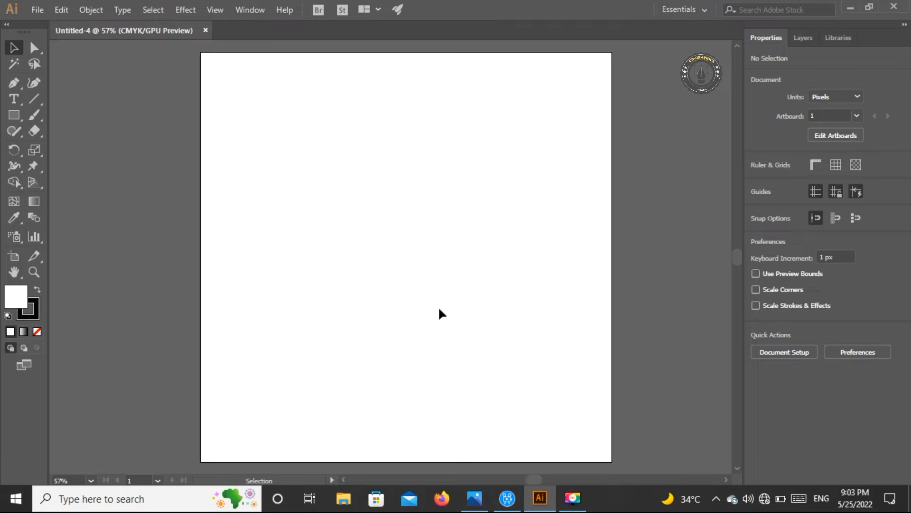
pyautogui.hotkey('ctrl', '-')
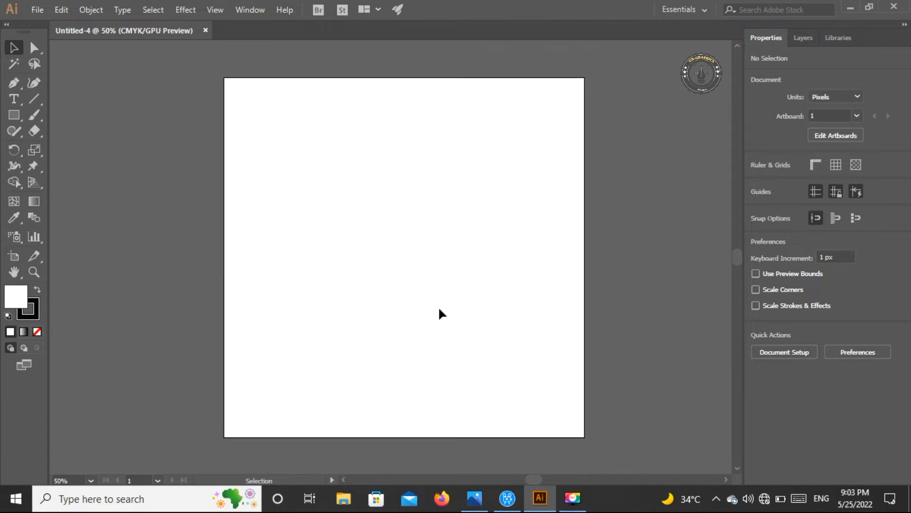
# Draw a 1080 × 1080 px rectangle covering the whole artboard as the background
pyautogui.click(14, 115)
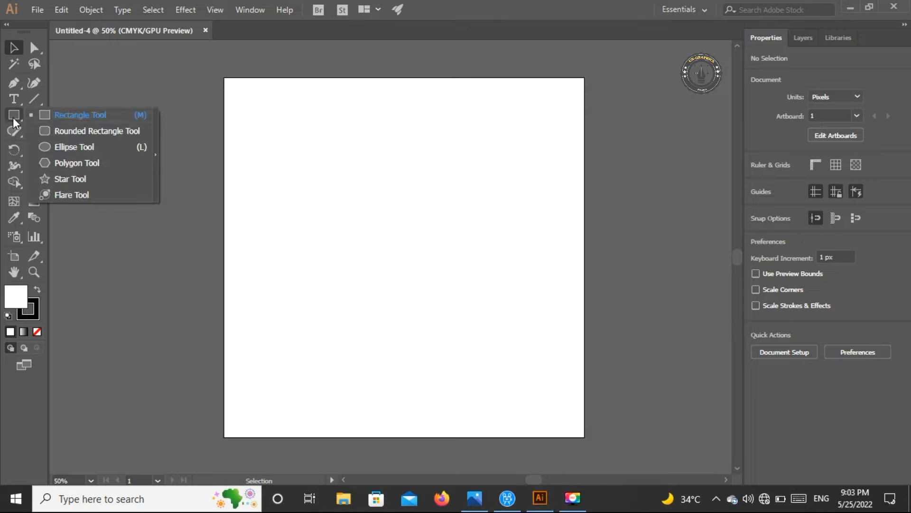
pyautogui.click(54, 121)
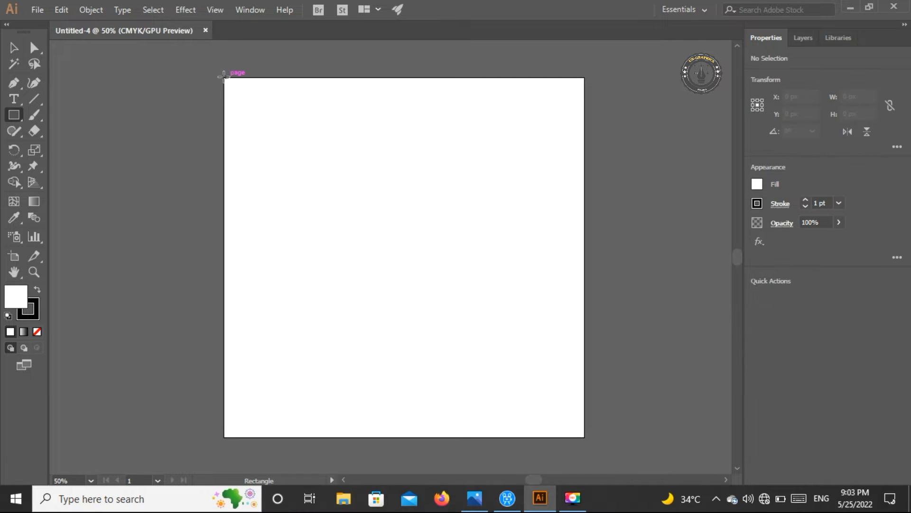
pyautogui.moveTo(224, 78)
pyautogui.mouseDown()
pyautogui.moveTo(450, 322)
pyautogui.moveTo(473, 331)
pyautogui.moveTo(557, 424)
pyautogui.moveTo(585, 439)
pyautogui.mouseUp()
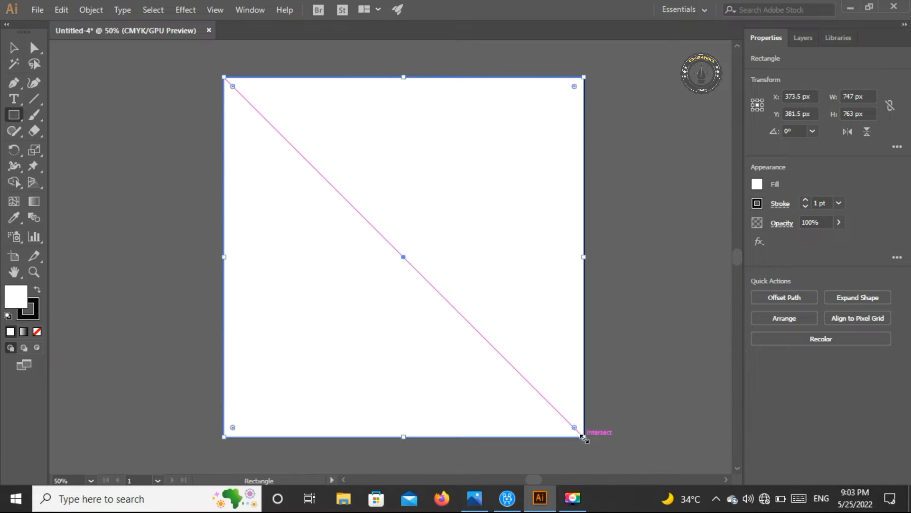
pyautogui.click(15, 49)
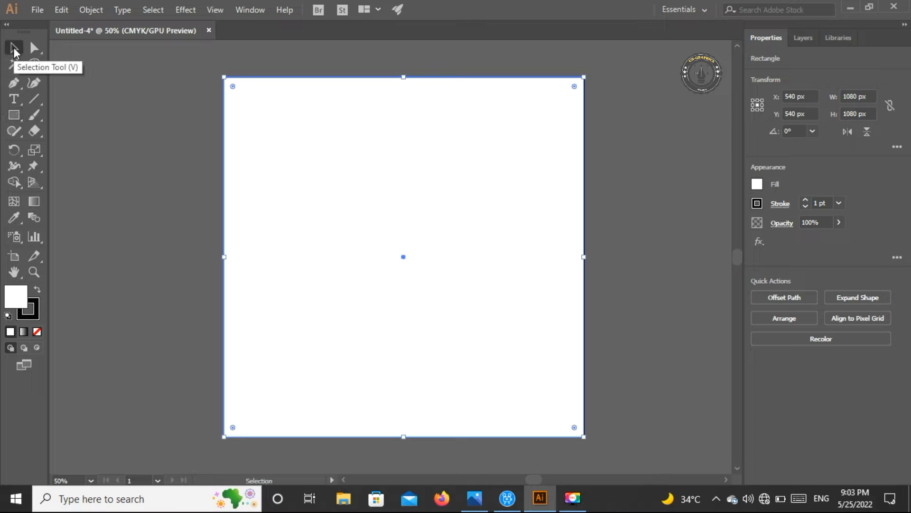
# Fill the background rectangle with the golden yellow swatch and deselect it
pyautogui.click(758, 184)
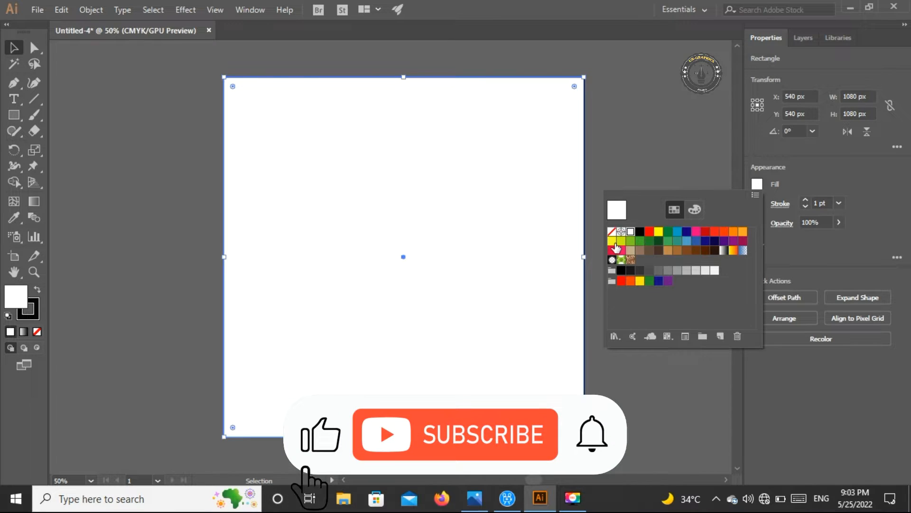
pyautogui.click(657, 232)
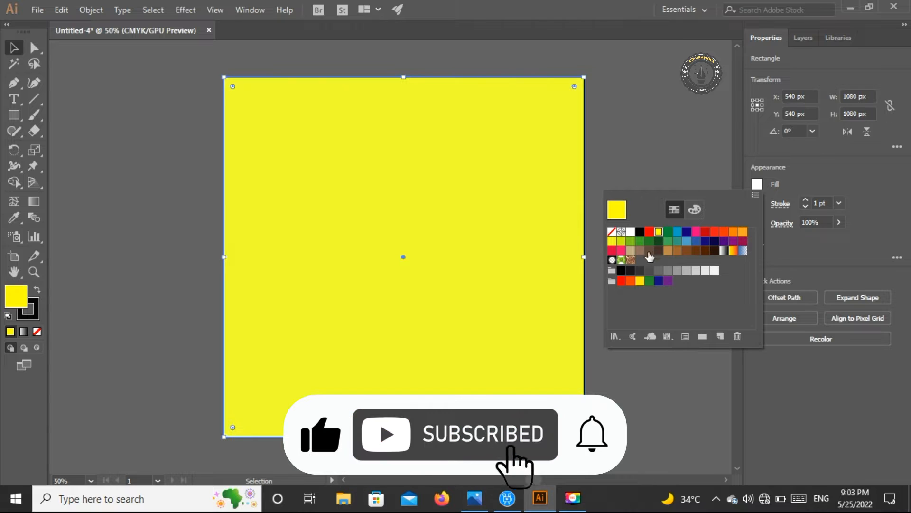
pyautogui.click(640, 280)
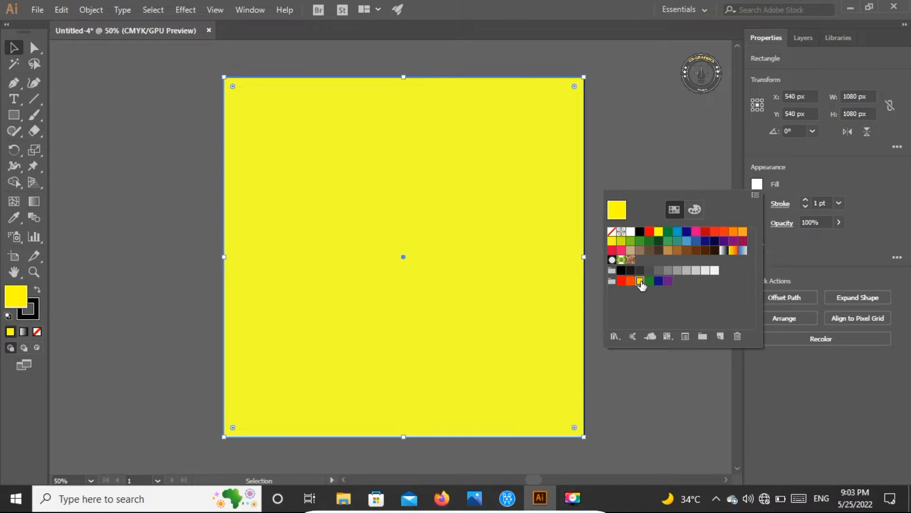
pyautogui.click(126, 233)
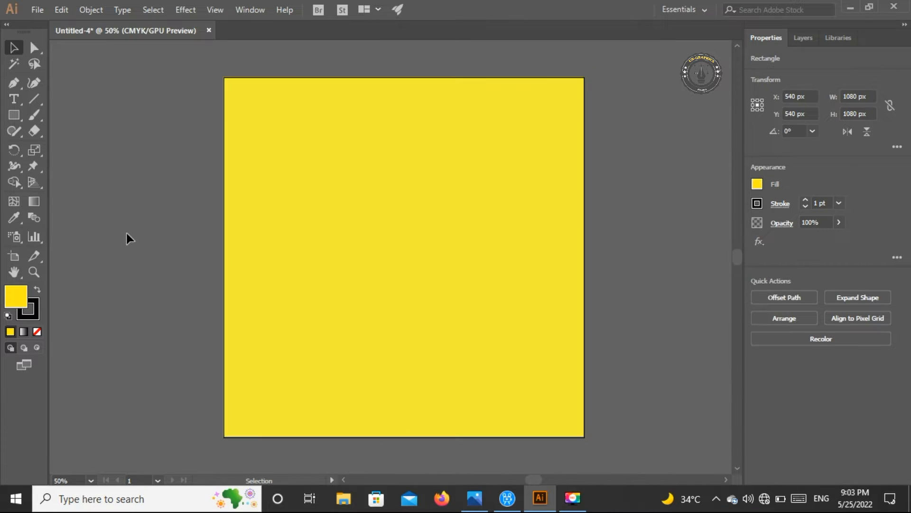
pyautogui.click(297, 164)
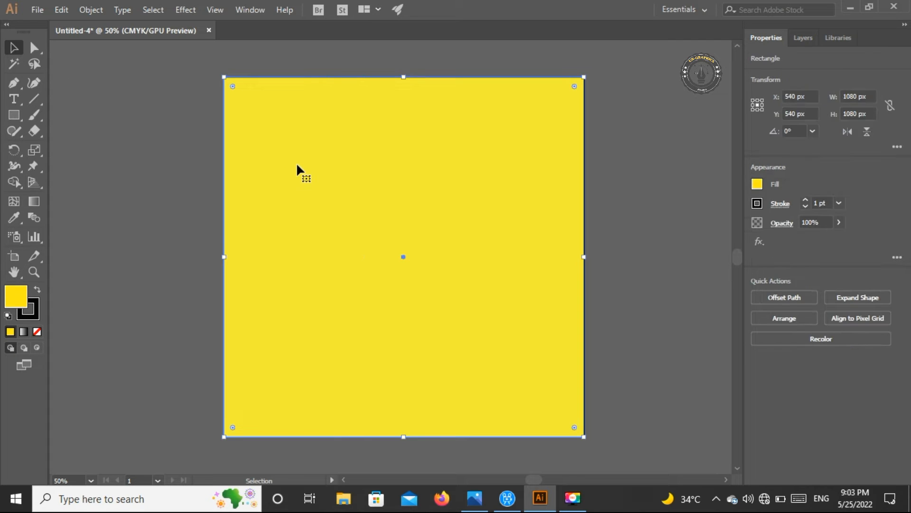
pyautogui.hotkey('ctrl', 'shift', 'a')
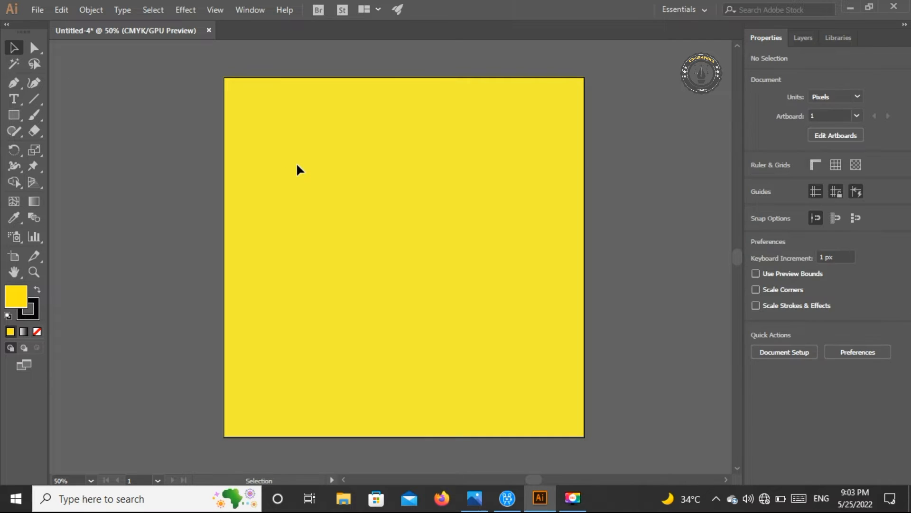
pyautogui.click(34, 3)
pyautogui.click(63, 58)
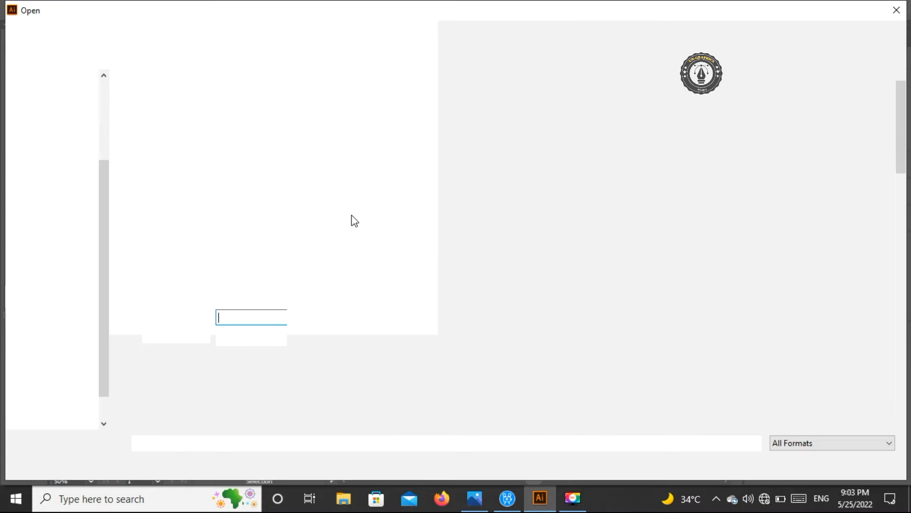
pyautogui.scroll(-5, 354, 221)
pyautogui.scroll(-3, 845, 105)
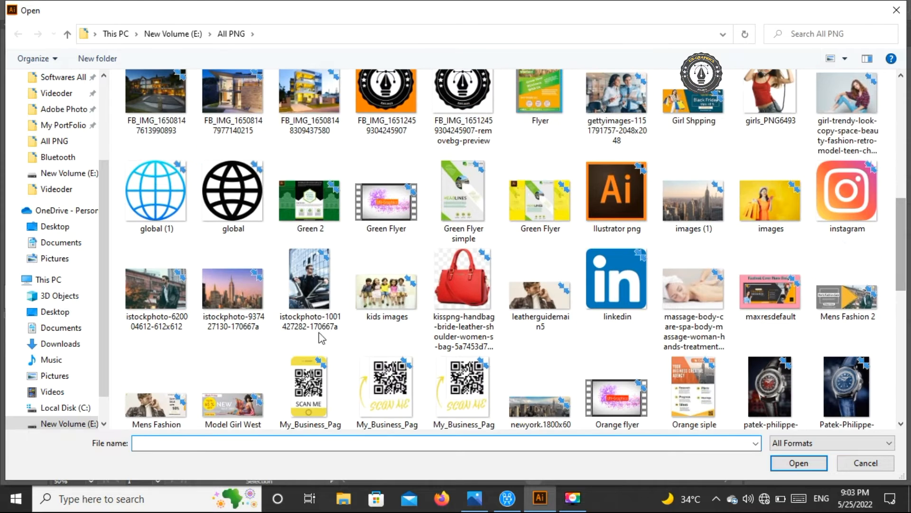
pyautogui.click(306, 281)
pyautogui.click(821, 459)
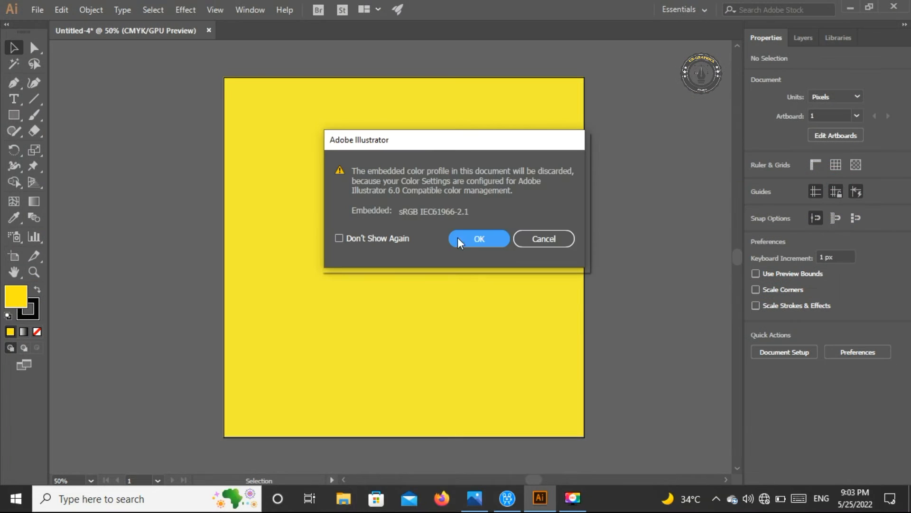
pyautogui.click(482, 233)
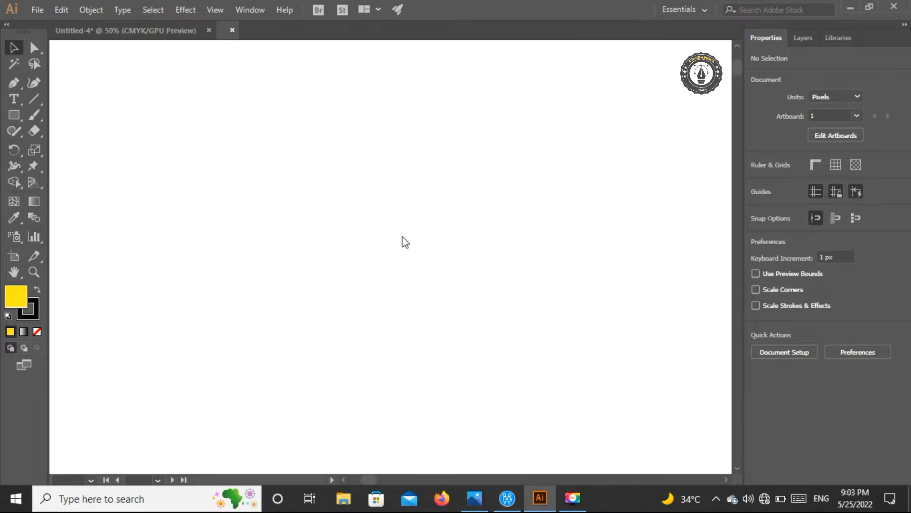
# Bring the opened photo into the yellow document and enlarge it to about 507 × 760 px, resting on the artboard's bottom edge left of center
pyautogui.moveTo(402, 249); pyautogui.dragTo(539, 430)
pyautogui.moveTo(414, 388); pyautogui.dragTo(352, 328)
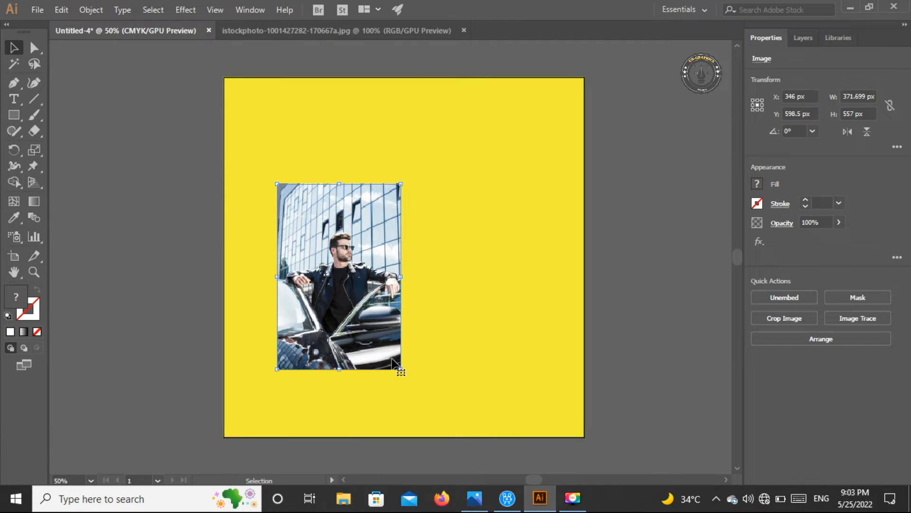
pyautogui.moveTo(400, 367); pyautogui.dragTo(461, 435)
pyautogui.moveTo(411, 407); pyautogui.dragTo(383, 408)
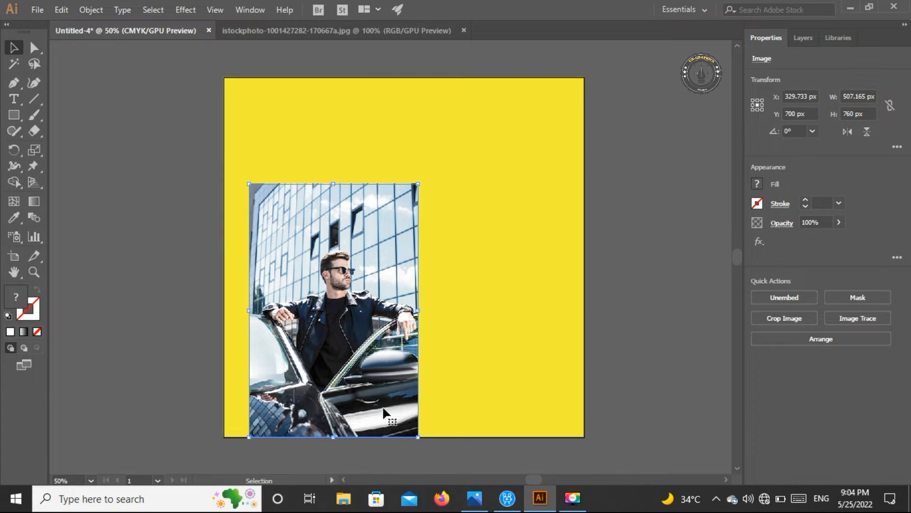
pyautogui.press('Right')
pyautogui.press('Right')
pyautogui.press('Right')
pyautogui.press('Right')
pyautogui.press('Right')
pyautogui.press('Right')
pyautogui.press('Right')
pyautogui.press('Right')
pyautogui.press('Right')
pyautogui.press('Right')
pyautogui.press('Right')
pyautogui.press('Right')
pyautogui.press('Right')
pyautogui.press('Right')
pyautogui.press('Right')
pyautogui.press('Right')
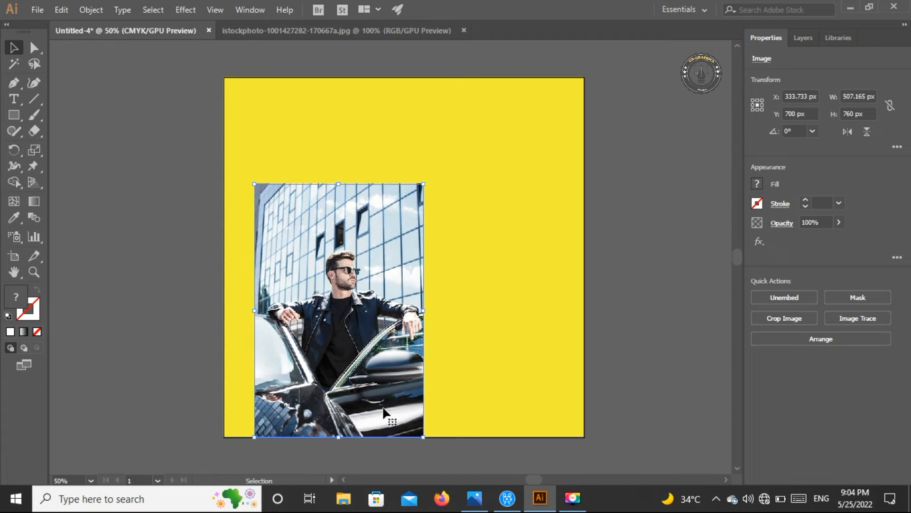
pyautogui.click(682, 253)
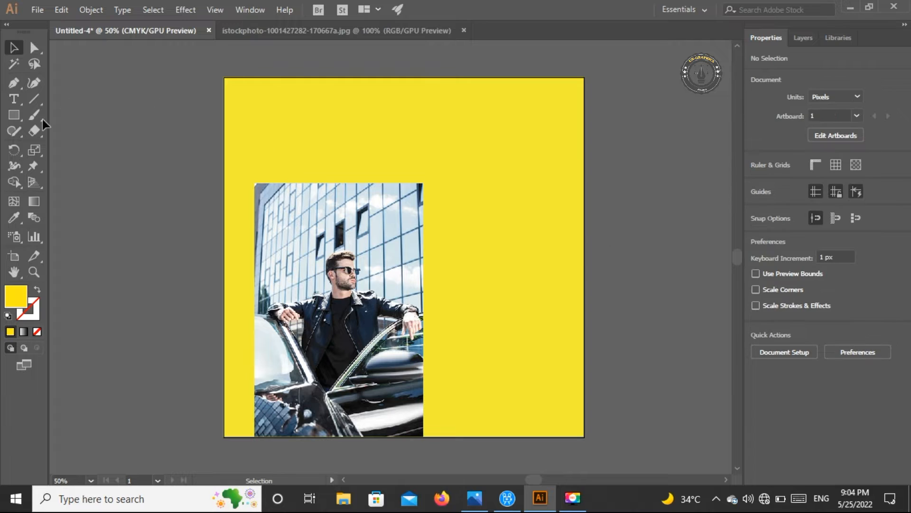
# Draw a tall rectangle about 584 × 878 px on the right half of the artboard, overlapping the photo
pyautogui.moveTo(18, 114); pyautogui.dragTo(53, 113)
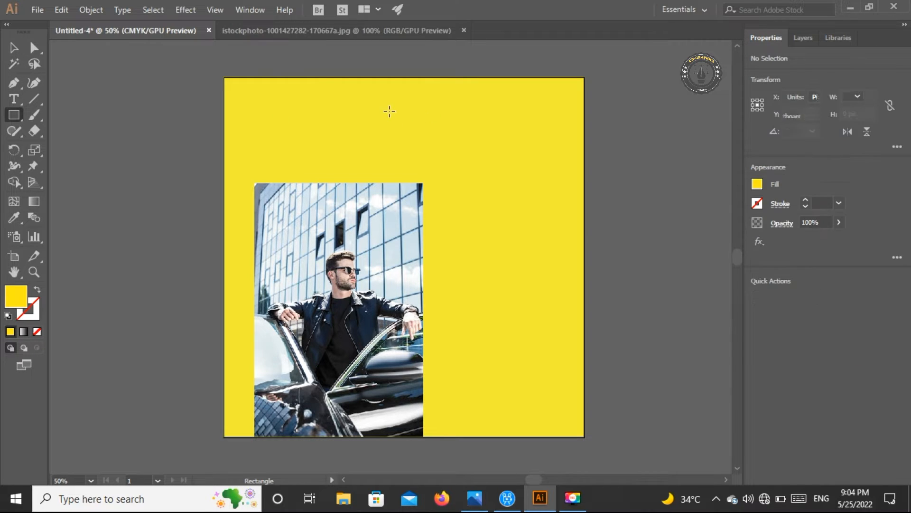
pyautogui.moveTo(390, 110); pyautogui.dragTo(573, 396)
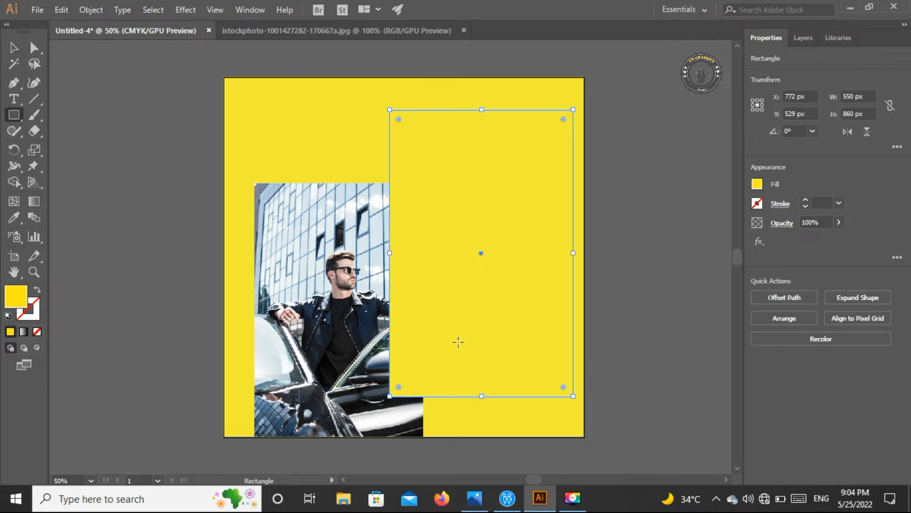
pyautogui.click(13, 47)
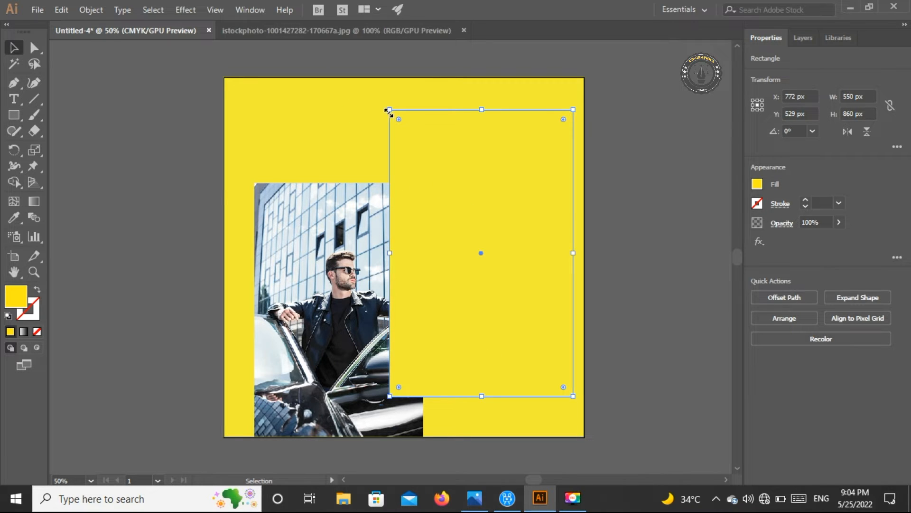
pyautogui.moveTo(389, 111); pyautogui.dragTo(379, 103)
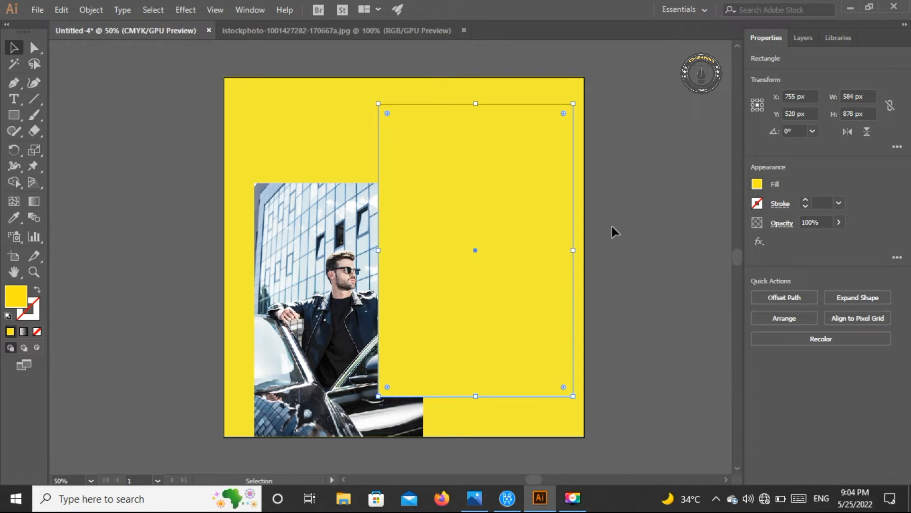
# Bring the photo to the front so it overlaps the tall rectangle
pyautogui.click(353, 350)
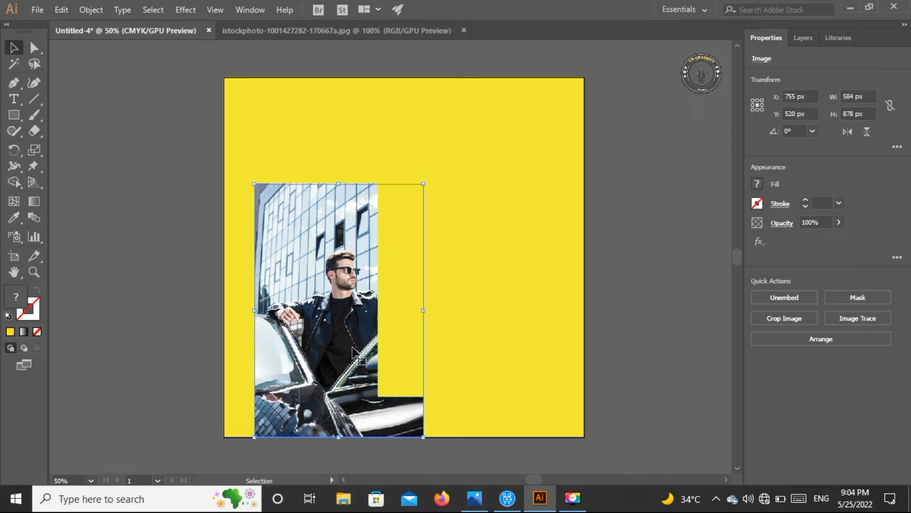
pyautogui.rightClick(353, 351)
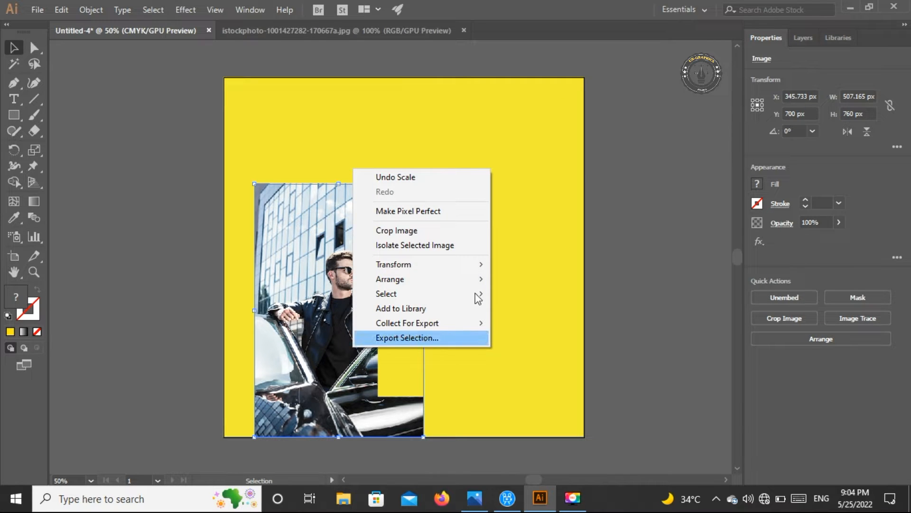
pyautogui.moveTo(476, 281)
pyautogui.click(527, 279)
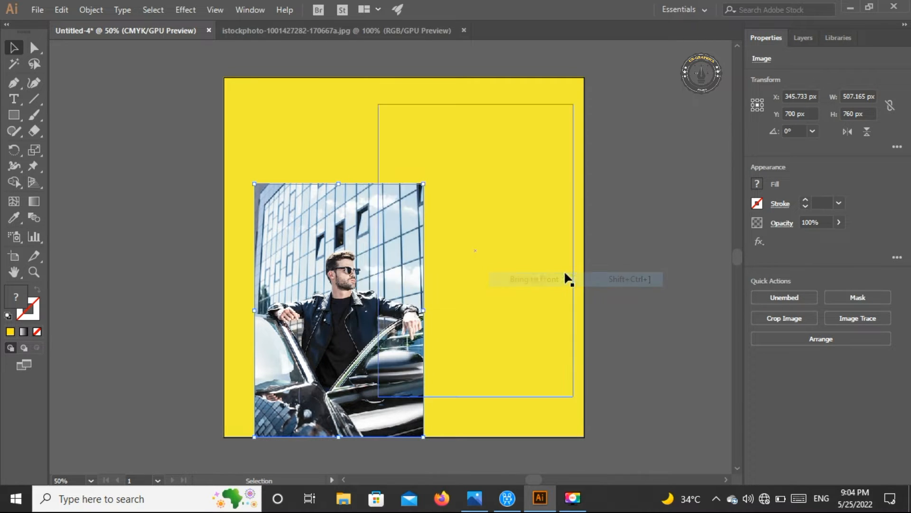
# Give the tall rectangle a 5 pt black stroke and pull its right edge inward to narrow it
pyautogui.click(395, 131)
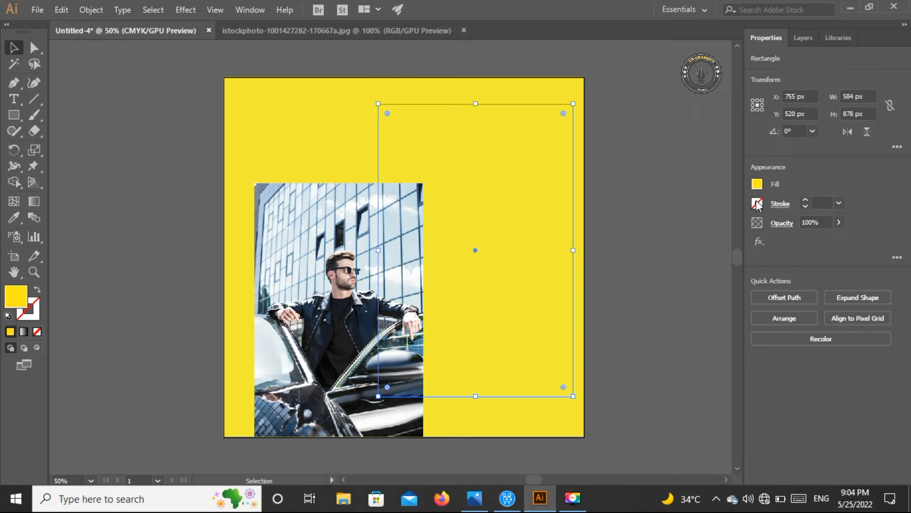
pyautogui.click(806, 199)
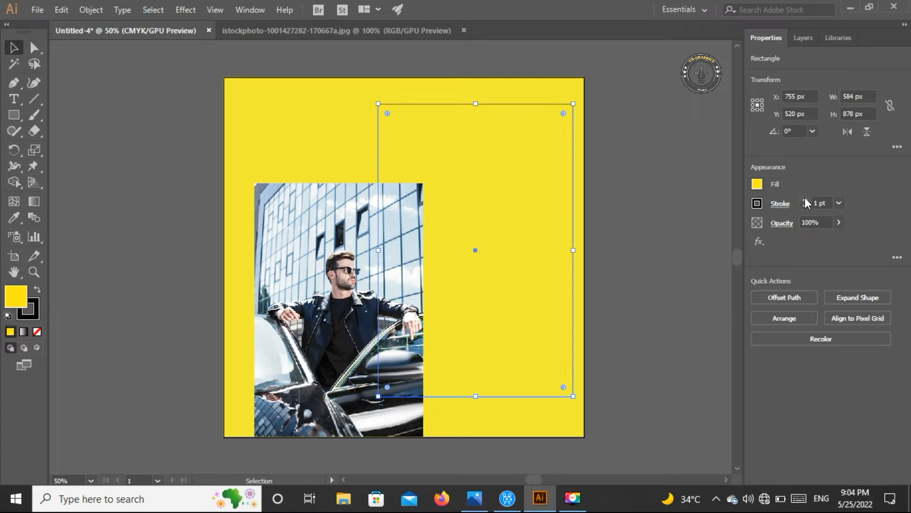
pyautogui.click(804, 198)
pyautogui.click(804, 199)
pyautogui.click(805, 199)
pyautogui.click(805, 200)
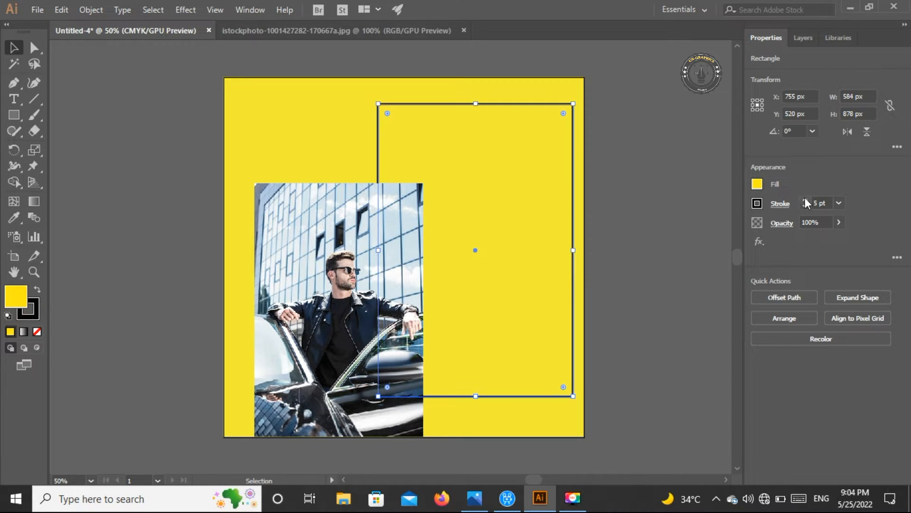
pyautogui.click(654, 180)
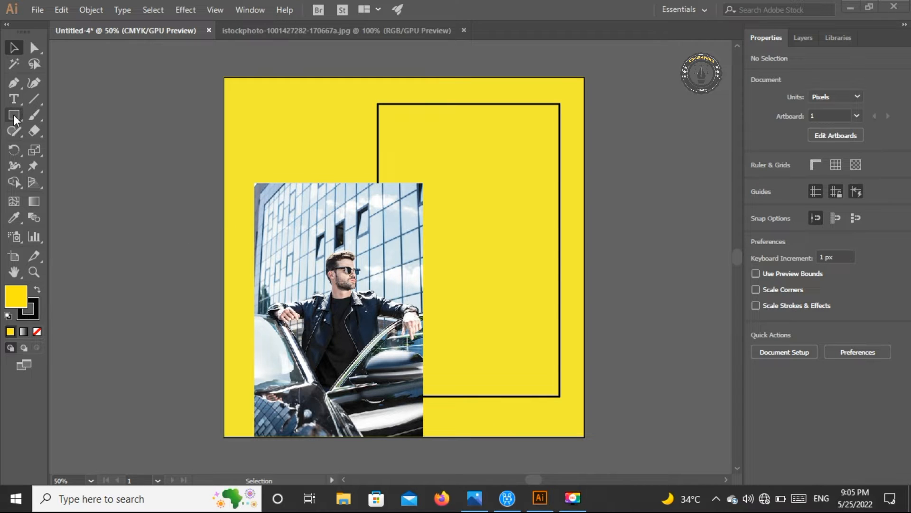
# Draw a horizontal rectangle about 540 × 208 px across the upper part of the outlined frame, extending past its right side
pyautogui.moveTo(18, 115); pyautogui.dragTo(69, 115)
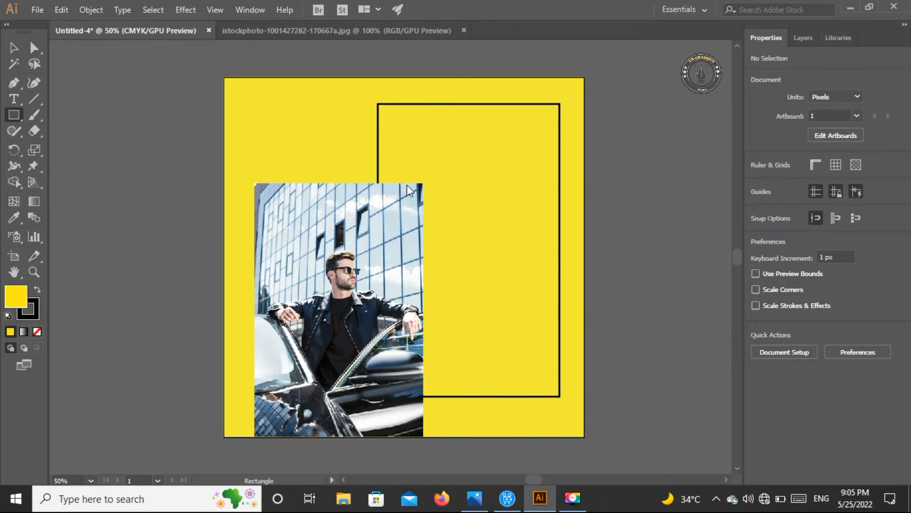
pyautogui.moveTo(398, 177); pyautogui.dragTo(577, 245)
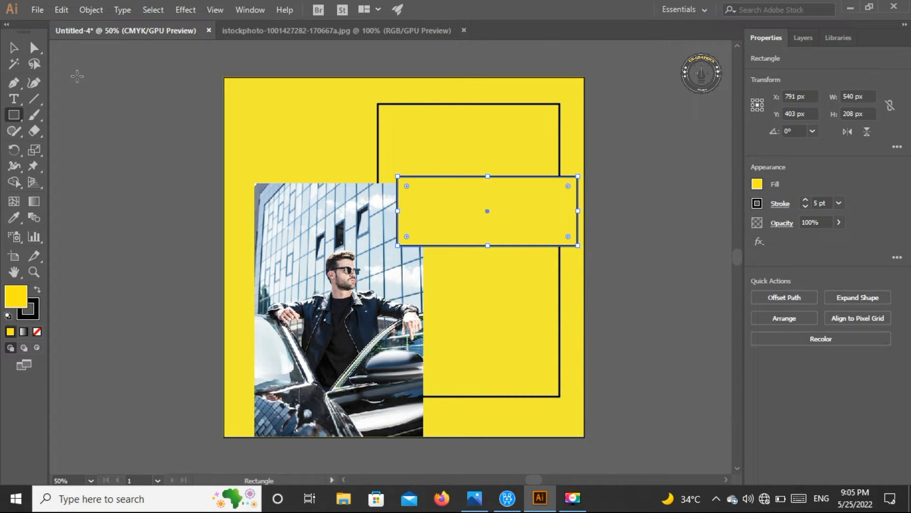
# Shift the horizontal rectangle and the tall outlined frame slightly to the left
pyautogui.click(14, 48)
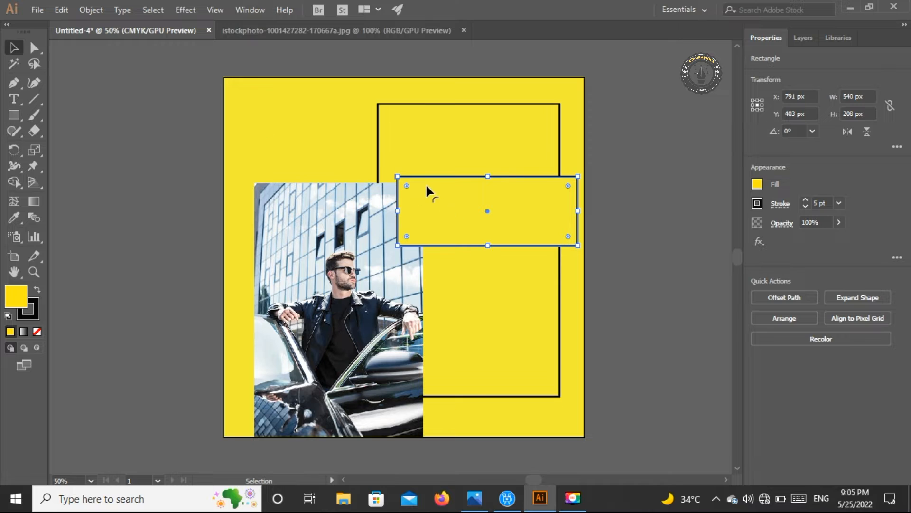
pyautogui.moveTo(495, 209); pyautogui.dragTo(480, 208)
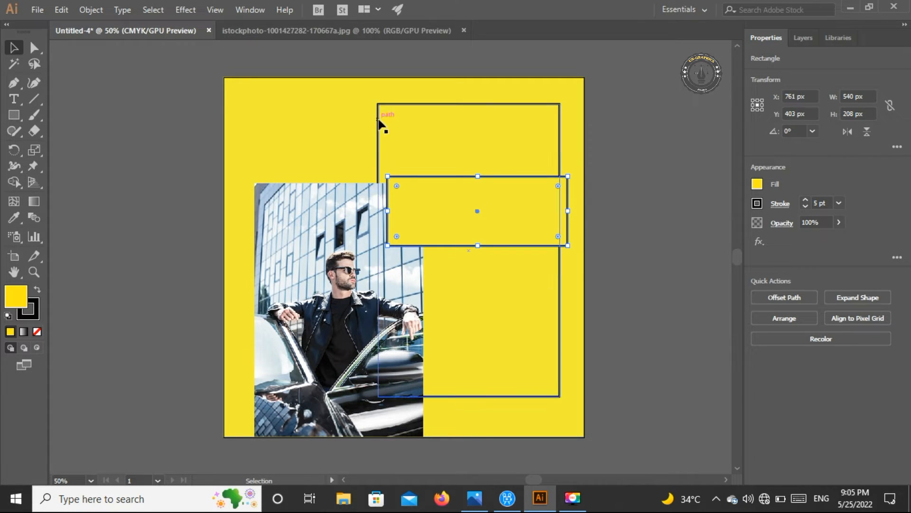
pyautogui.moveTo(380, 129); pyautogui.dragTo(371, 129)
# Raise the horizontal rectangle and enlarge it to about 617 × 230 px, extending it to the artboard's right edge
pyautogui.moveTo(562, 194); pyautogui.dragTo(576, 167)
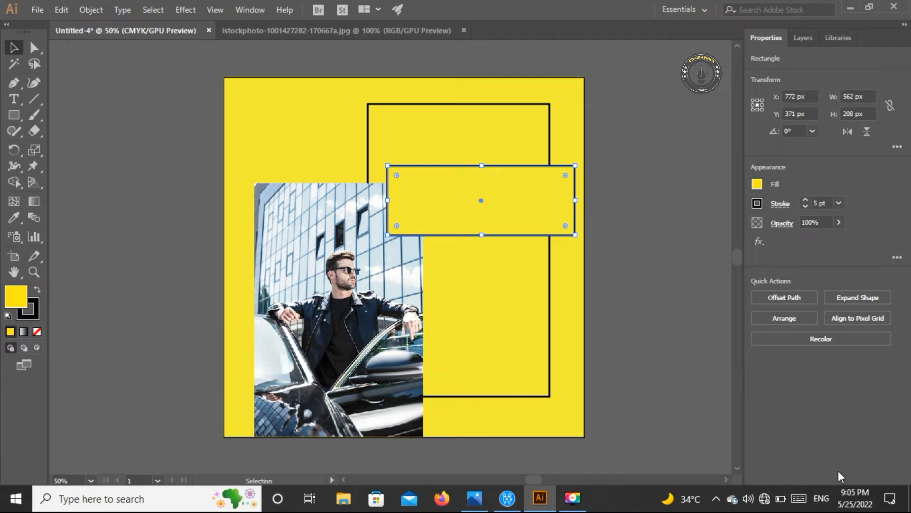
pyautogui.click(390, 163)
pyautogui.moveTo(389, 163); pyautogui.dragTo(379, 158)
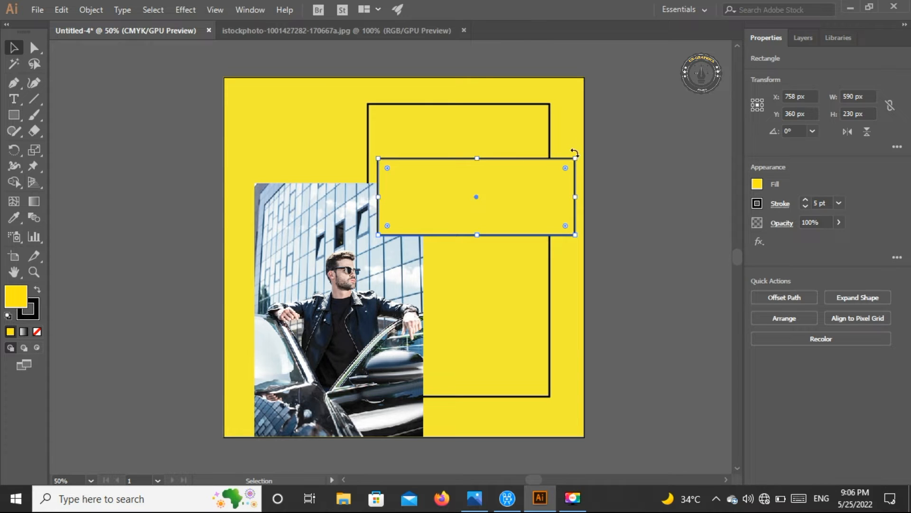
pyautogui.moveTo(576, 158); pyautogui.dragTo(585, 158)
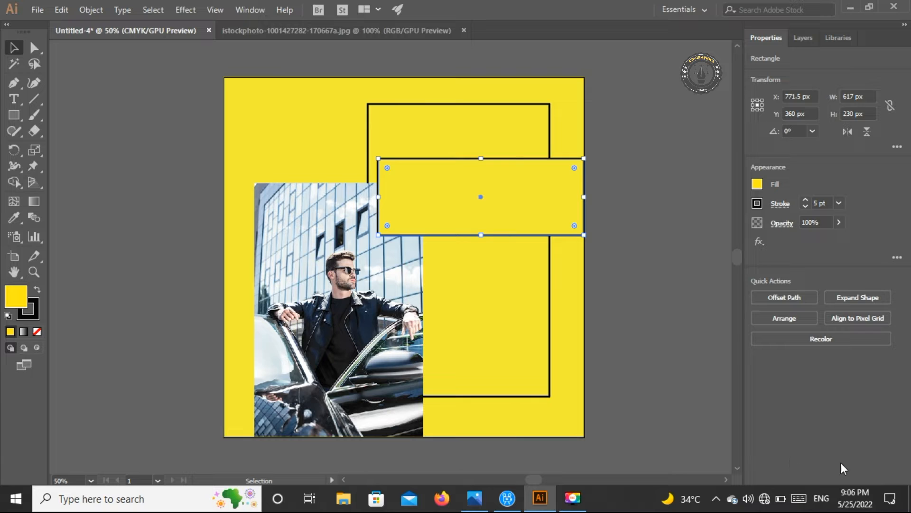
pyautogui.hotkey('ctrl', 'shift', 'a')
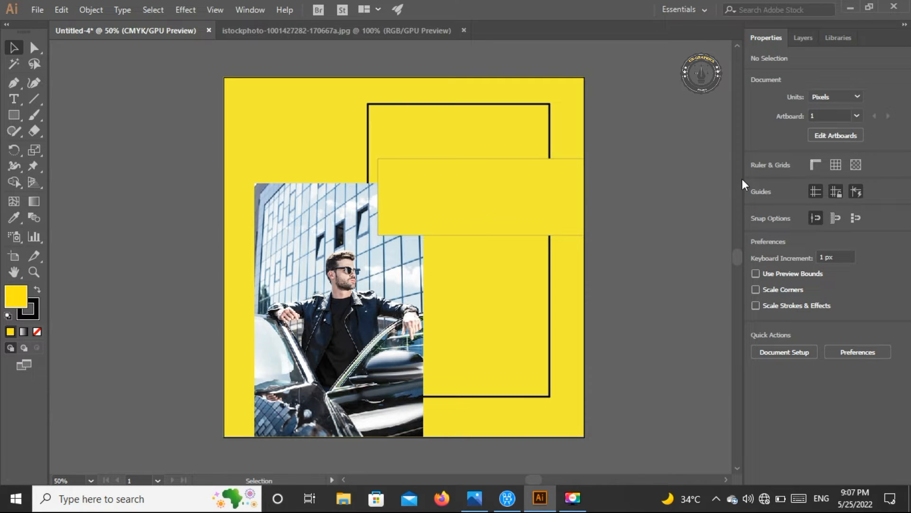
# Change the horizontal rectangle's fill to white
pyautogui.click(540, 188)
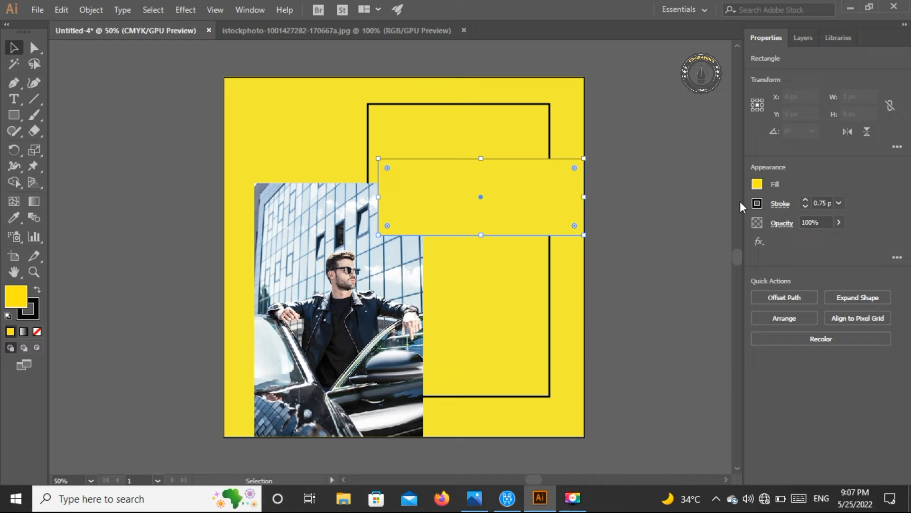
pyautogui.click(758, 184)
pyautogui.click(658, 232)
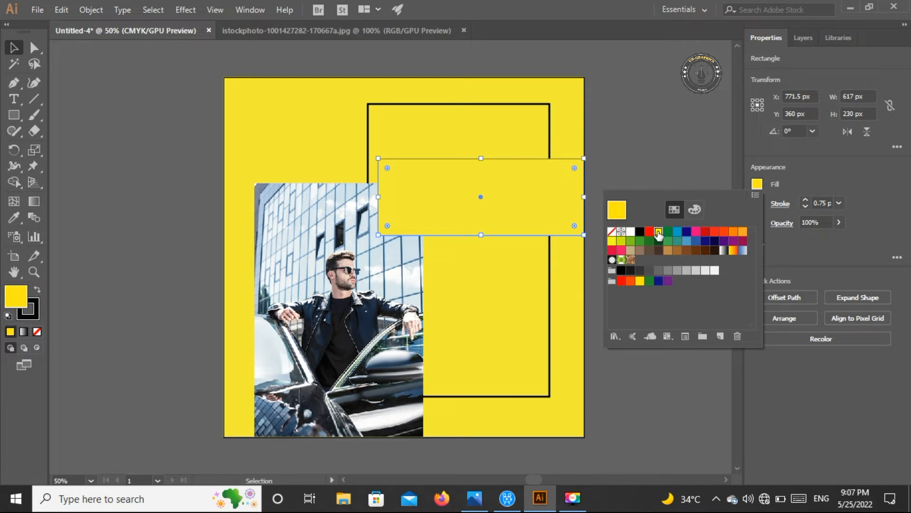
pyautogui.click(631, 233)
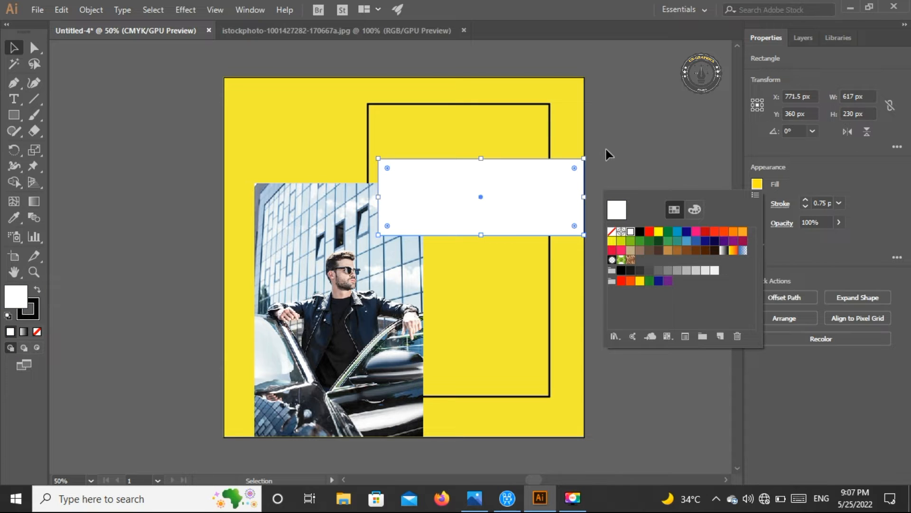
pyautogui.click(622, 135)
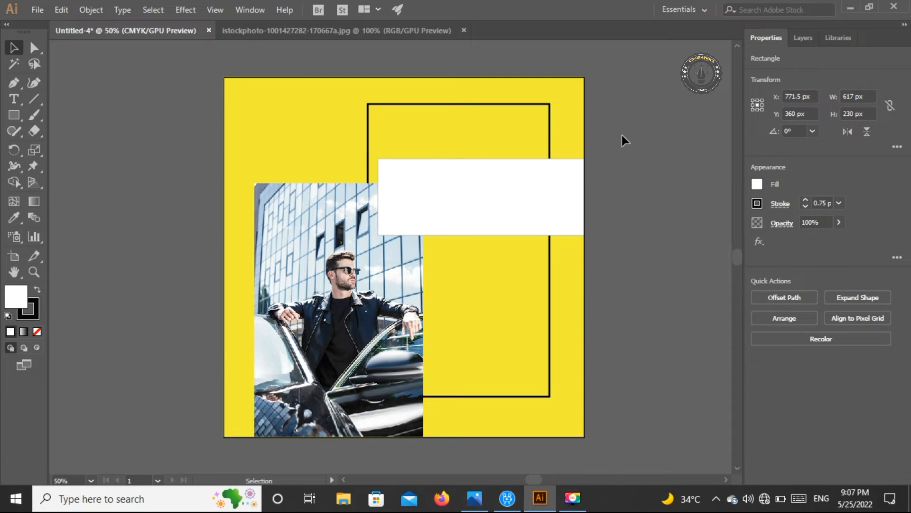
# Add the text "FLASH", scale it to about 113 pt and place it in the upper part of the white rectangle
pyautogui.click(16, 98)
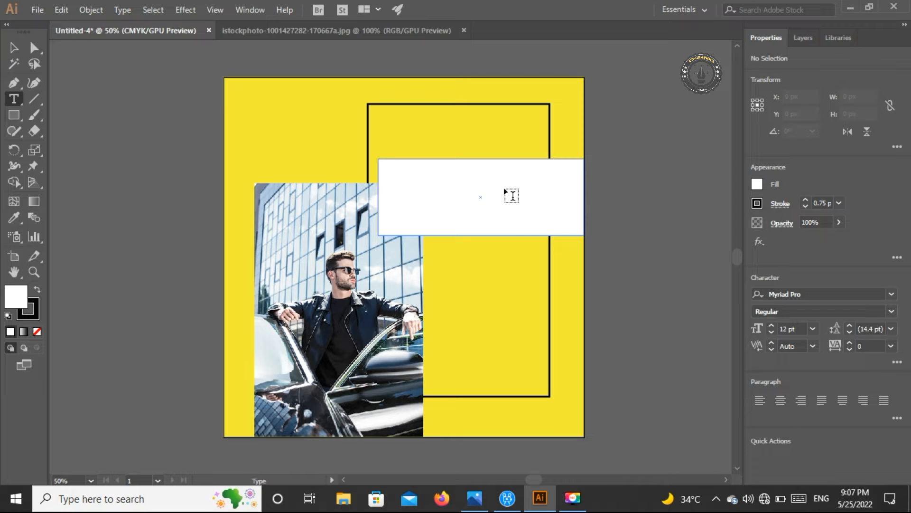
pyautogui.click(411, 186)
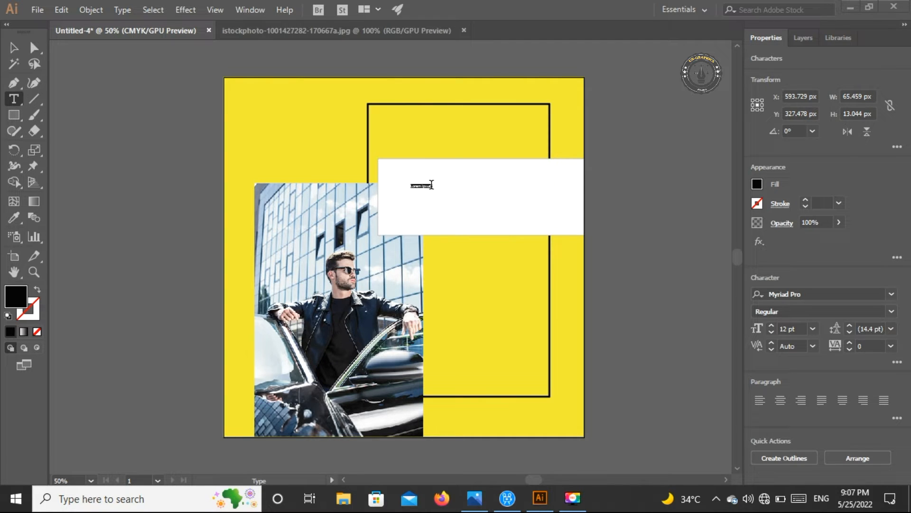
pyautogui.press('BackSpace')
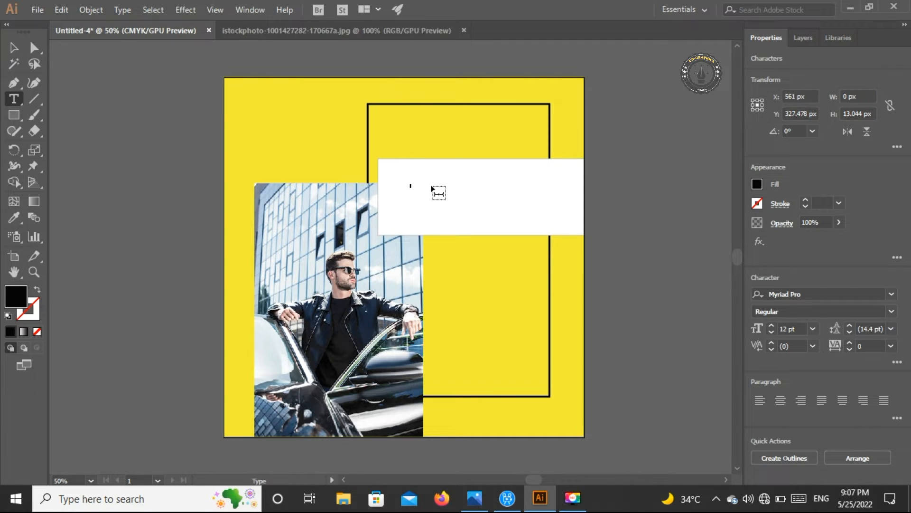
pyautogui.write('F')
pyautogui.press('BackSpace')
pyautogui.write('FLASH')
pyautogui.click(13, 47)
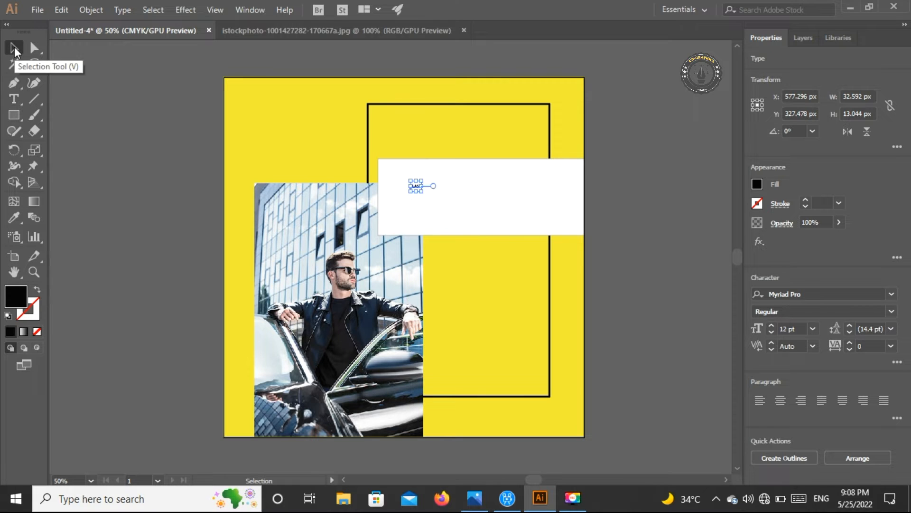
pyautogui.moveTo(426, 194); pyautogui.dragTo(563, 269)
pyautogui.moveTo(463, 230); pyautogui.dragTo(493, 184)
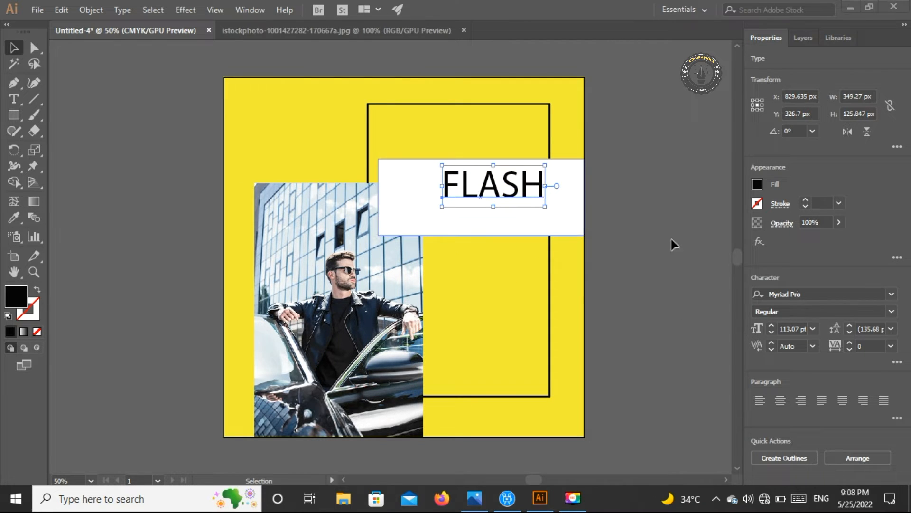
# Set the font of the "FLASH" text to Bahnschrift
pyautogui.click(891, 297)
pyautogui.click(892, 295)
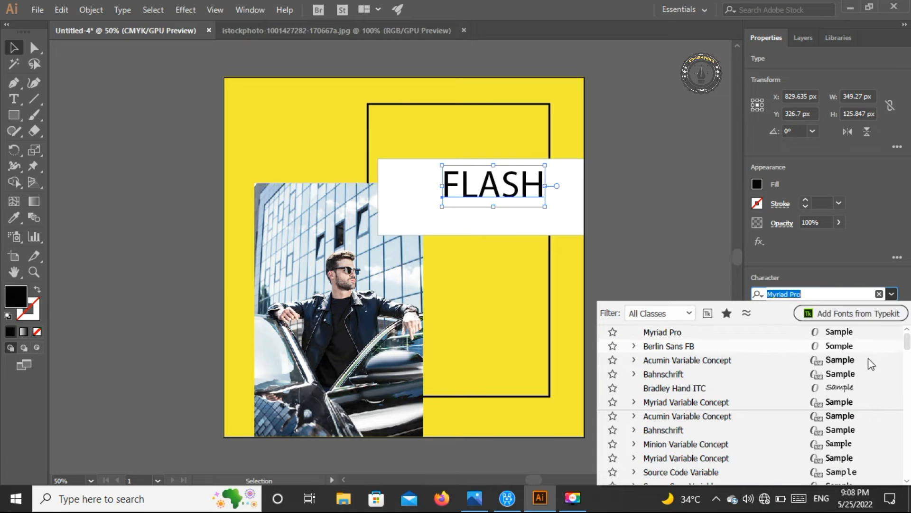
pyautogui.click(868, 376)
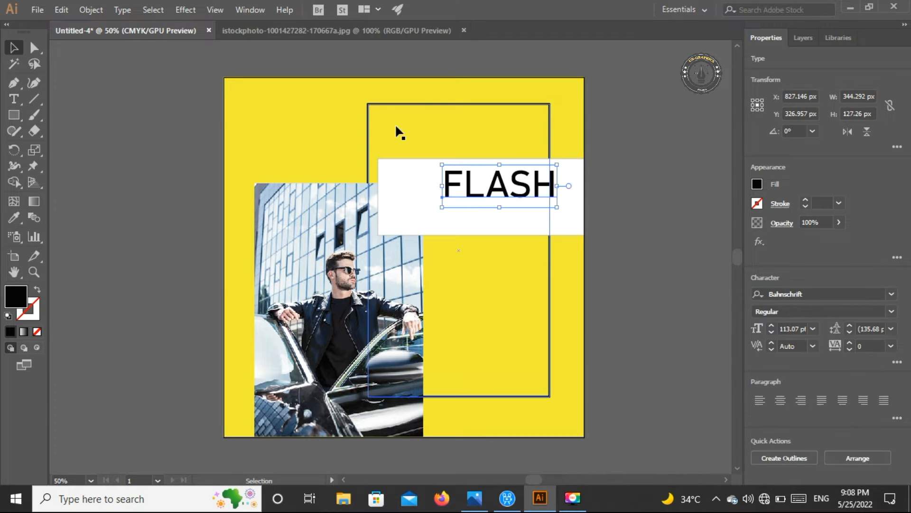
# Enlarge the "FLASH" text to about 119 pt and move it left within the white rectangle
pyautogui.moveTo(463, 187); pyautogui.dragTo(450, 188)
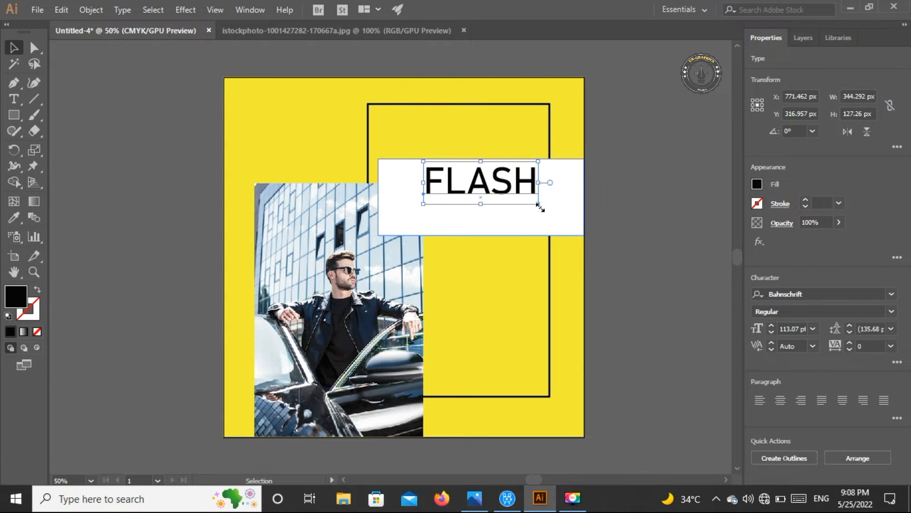
pyautogui.moveTo(539, 204)
pyautogui.mouseDown()
pyautogui.moveTo(555, 212)
pyautogui.moveTo(547, 205)
pyautogui.mouseUp()
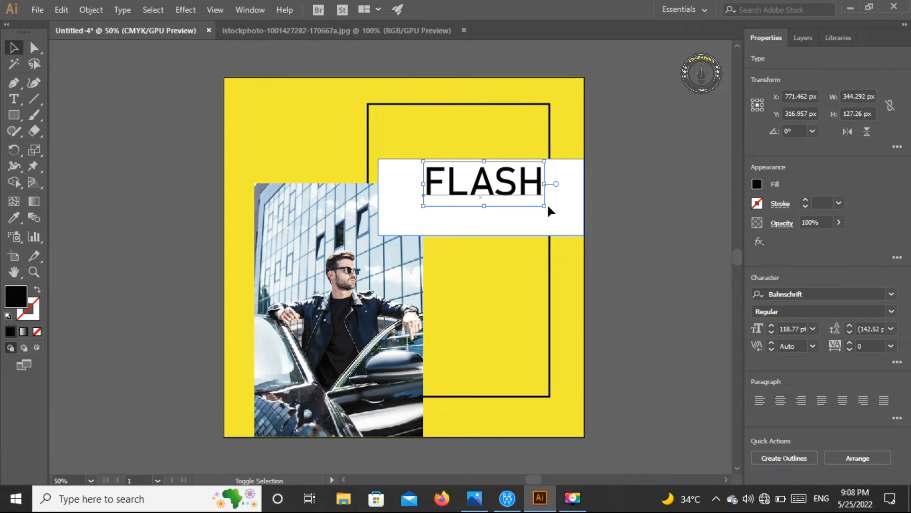
pyautogui.moveTo(510, 180); pyautogui.dragTo(500, 181)
pyautogui.click(611, 253)
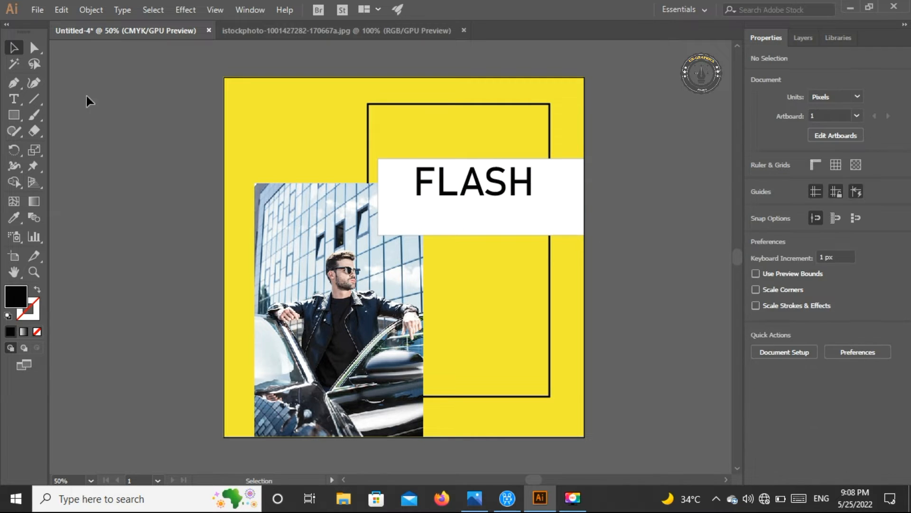
# Add the text "SALE", scale it to about 106 pt and place it below "FLASH", offset to the right
pyautogui.click(11, 101)
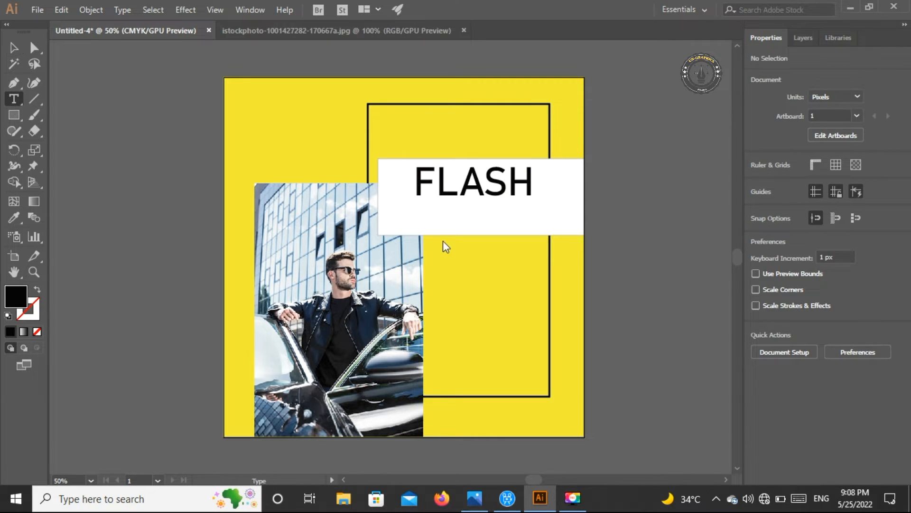
pyautogui.click(417, 211)
pyautogui.press('BackSpace')
pyautogui.write('SALE')
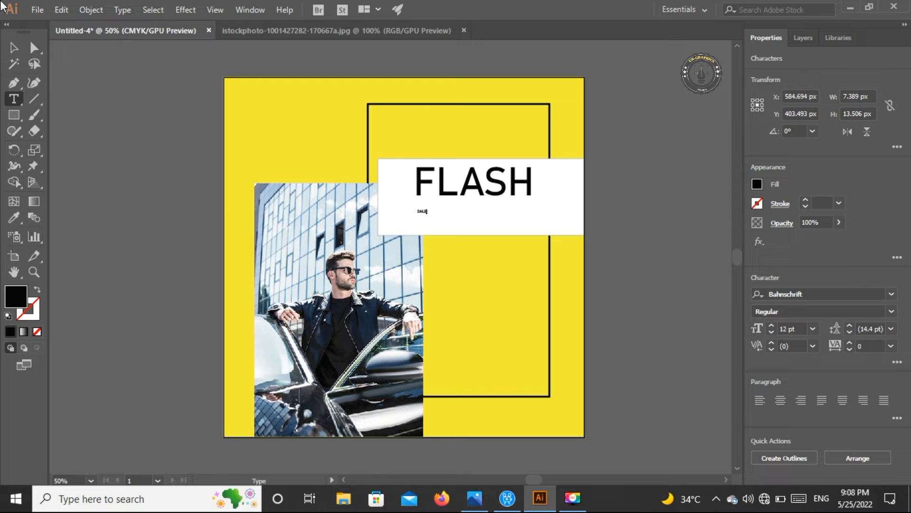
pyautogui.click(12, 51)
pyautogui.moveTo(428, 219); pyautogui.dragTo(585, 294)
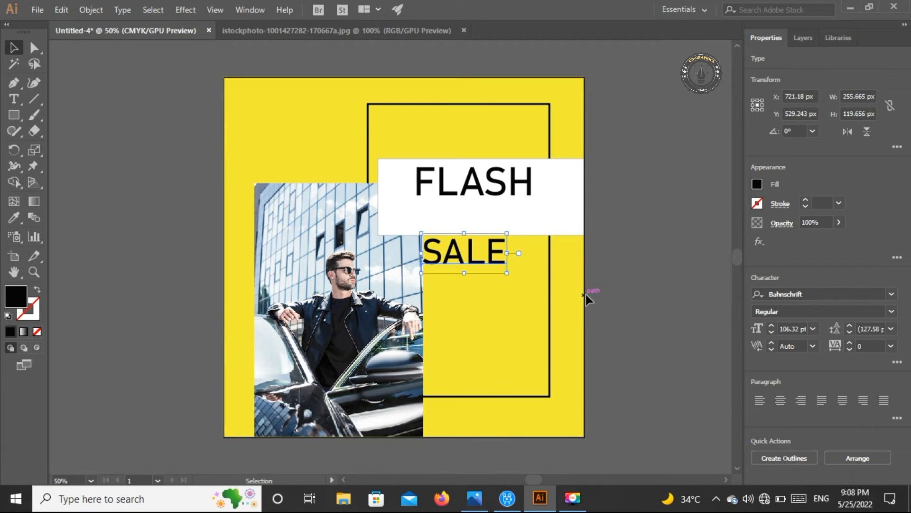
pyautogui.moveTo(493, 264); pyautogui.dragTo(556, 221)
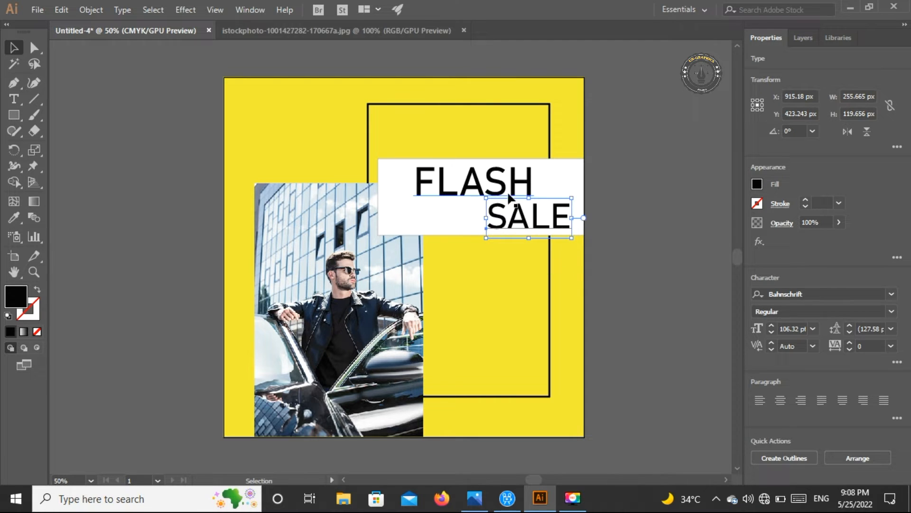
# Move "FLASH" and "SALE" further left in the white rectangle and reduce "SALE" to about 101 pt
pyautogui.moveTo(509, 197); pyautogui.dragTo(499, 196)
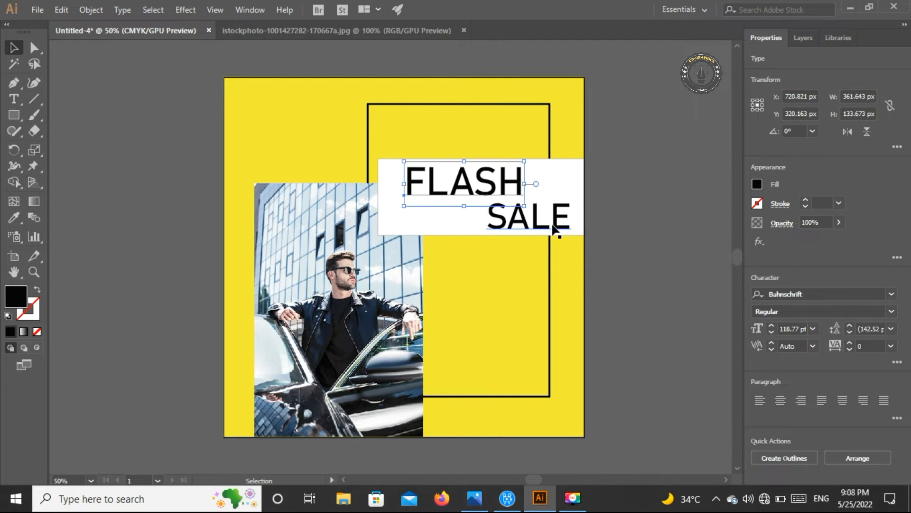
pyautogui.moveTo(554, 230); pyautogui.dragTo(526, 228)
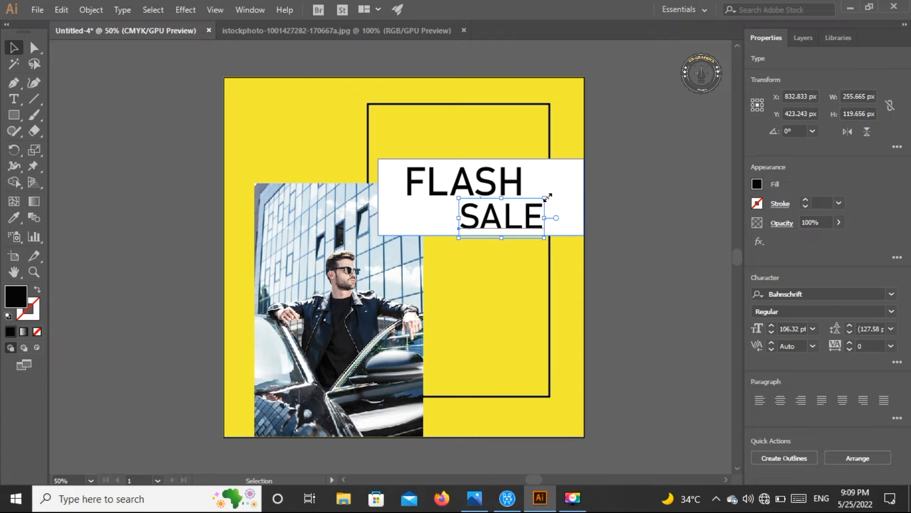
pyautogui.moveTo(547, 197); pyautogui.dragTo(540, 199)
pyautogui.press('Up')
pyautogui.press('Up')
pyautogui.press('Up')
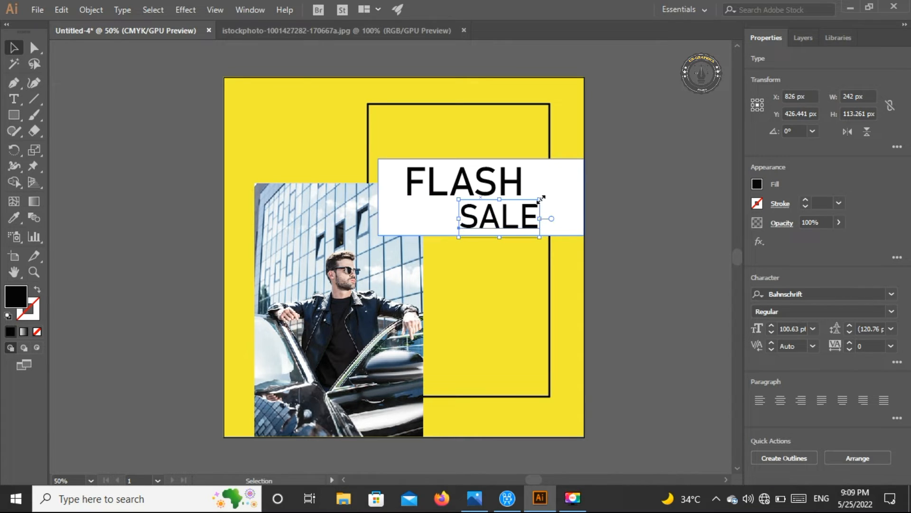
pyautogui.click(176, 171)
# Add a two-line text reading "20" over "22" to the right of "FLASH"
pyautogui.click(14, 99)
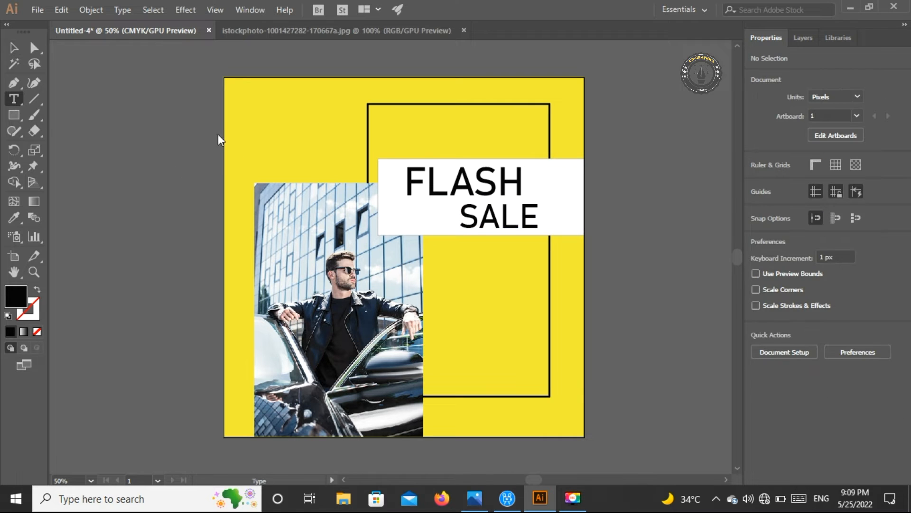
pyautogui.click(528, 175)
pyautogui.press('BackSpace')
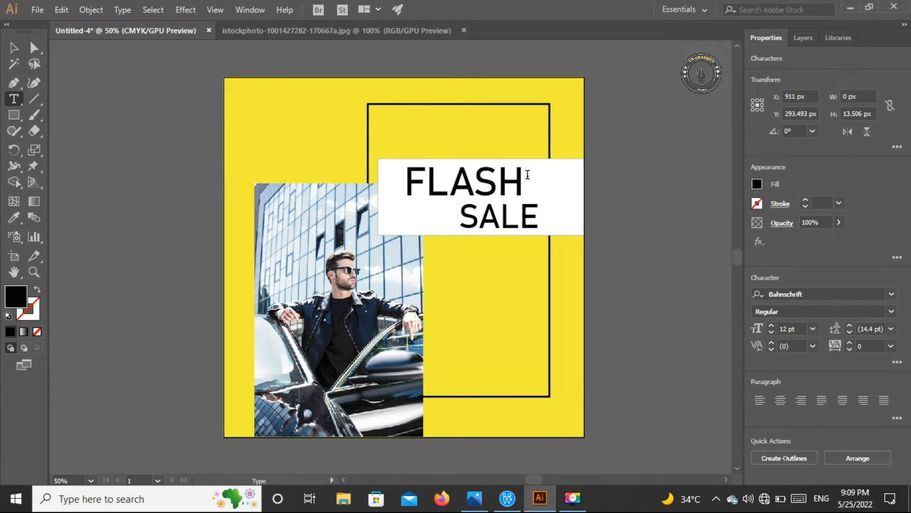
pyautogui.write('500')
pyautogui.press('Return')
pyautogui.click(13, 47)
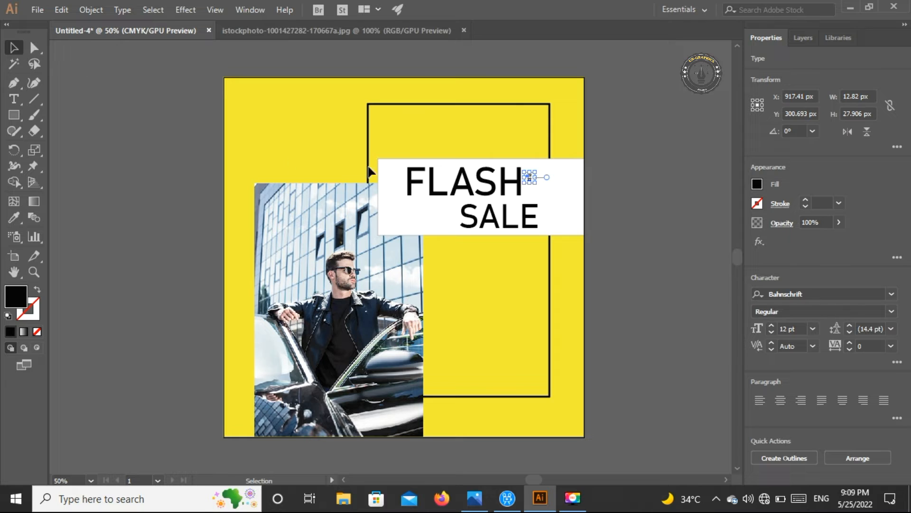
# Scale the "20 22" text to about 75 pt and position it at the right end of the white rectangle
pyautogui.moveTo(537, 185); pyautogui.dragTo(574, 231)
pyautogui.moveTo(561, 195); pyautogui.dragTo(567, 190)
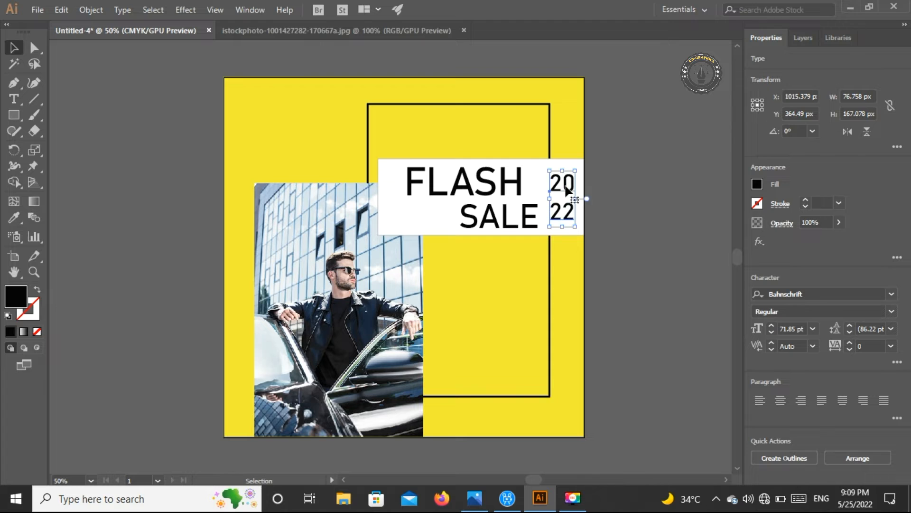
pyautogui.press('Left')
pyautogui.press('Left')
pyautogui.press('Up')
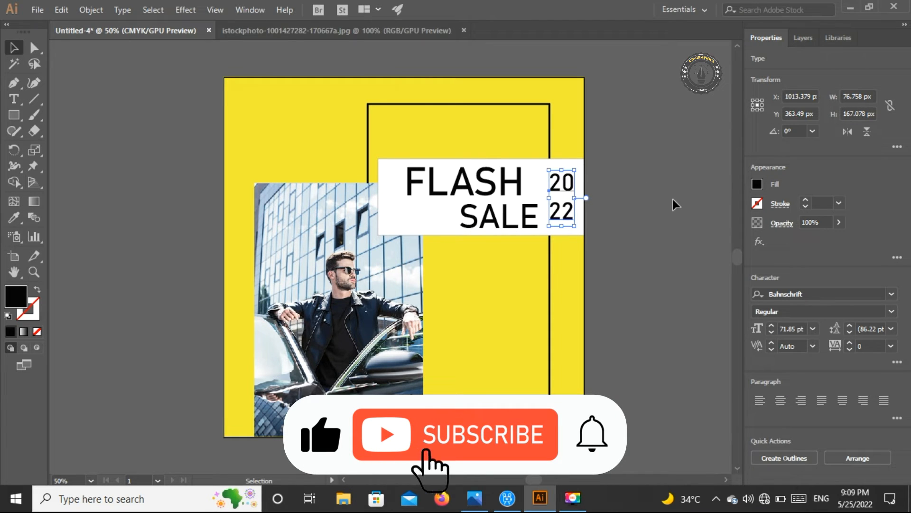
pyautogui.press('Up')
pyautogui.press('Up')
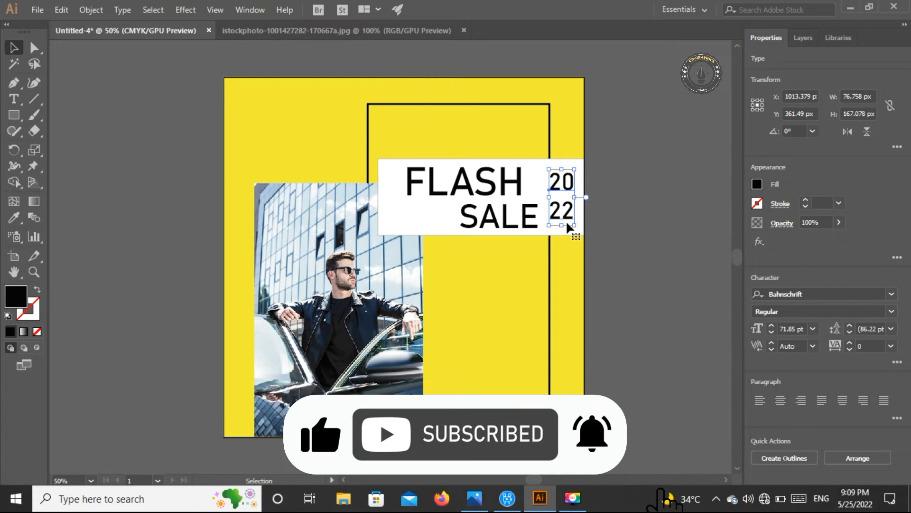
pyautogui.moveTo(574, 225); pyautogui.dragTo(580, 230)
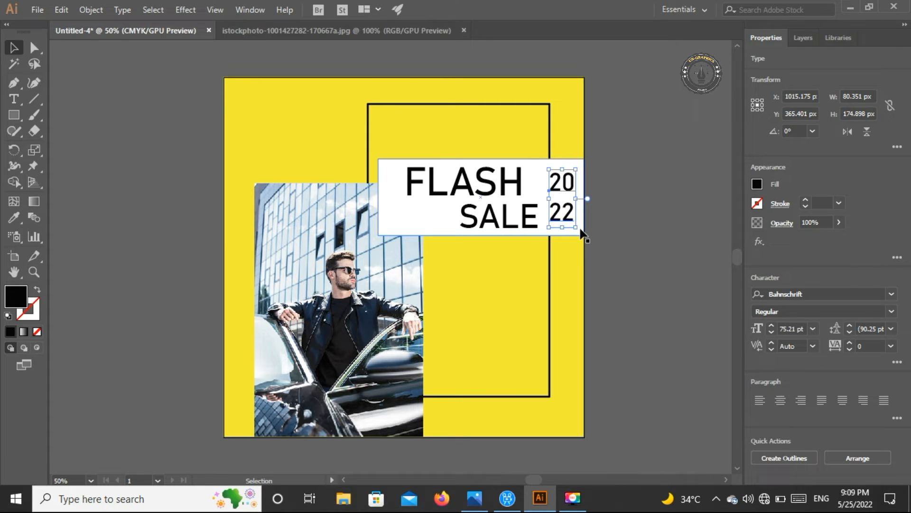
pyautogui.click(627, 241)
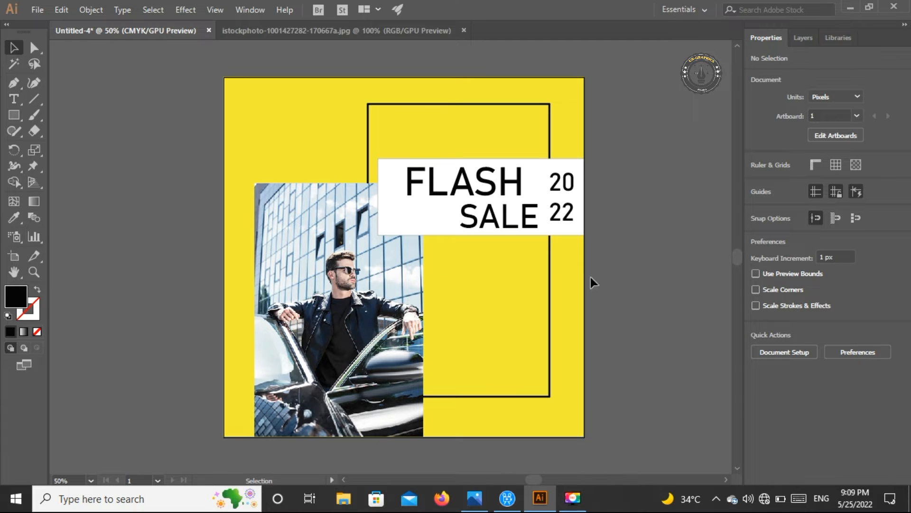
# Add the text "Shop Now" in the lower part of the black frame and enlarge it to about 88 pt
pyautogui.click(14, 100)
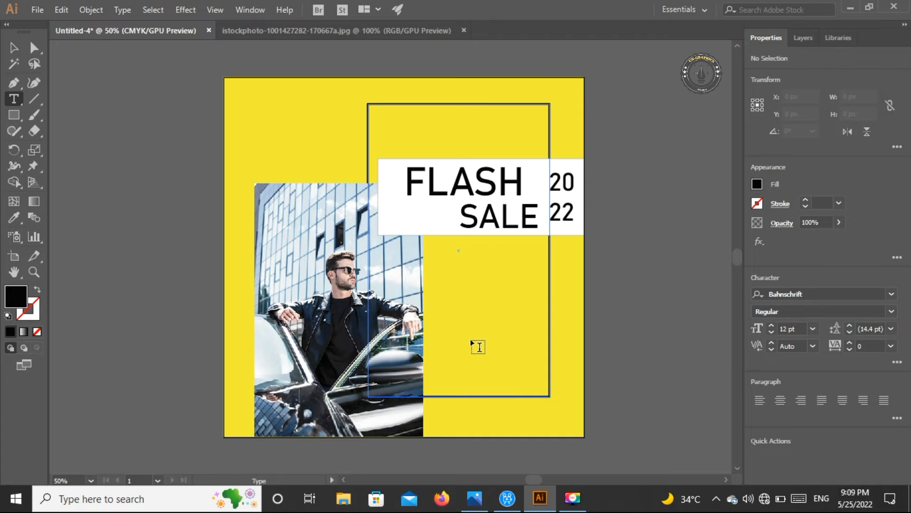
pyautogui.click(458, 339)
pyautogui.press('BackSpace')
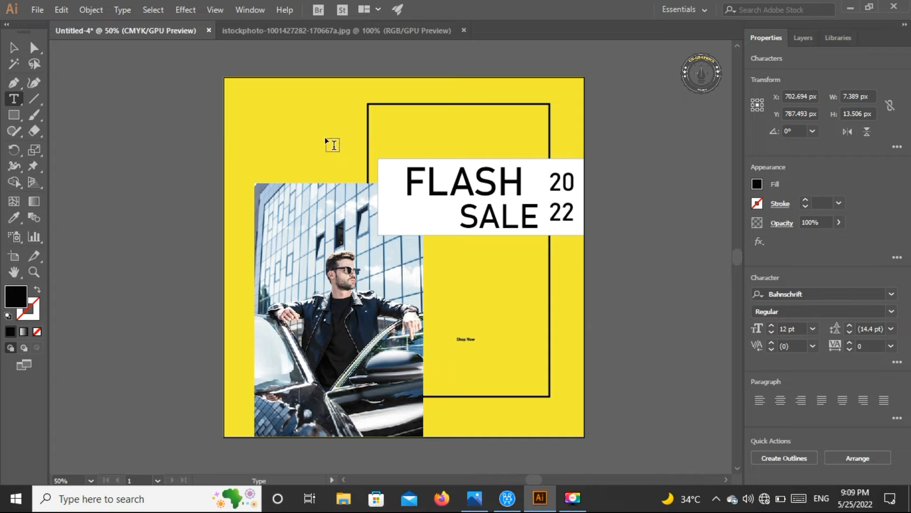
pyautogui.click(13, 48)
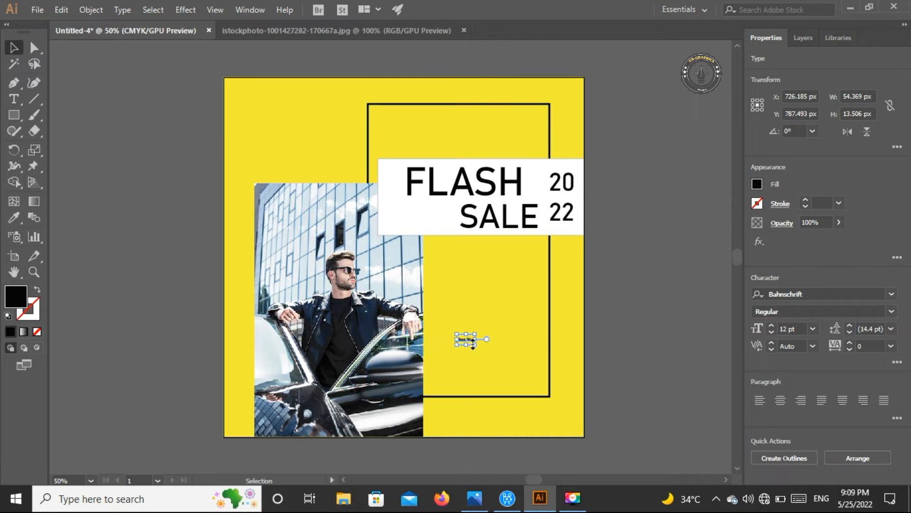
pyautogui.moveTo(476, 345); pyautogui.dragTo(589, 414)
pyautogui.moveTo(527, 373); pyautogui.dragTo(502, 362)
# Change "Shop Now" to the Acumin Variable Concept font, reduce it to about 60 pt and place it just above the frame's bottom edge
pyautogui.click(892, 293)
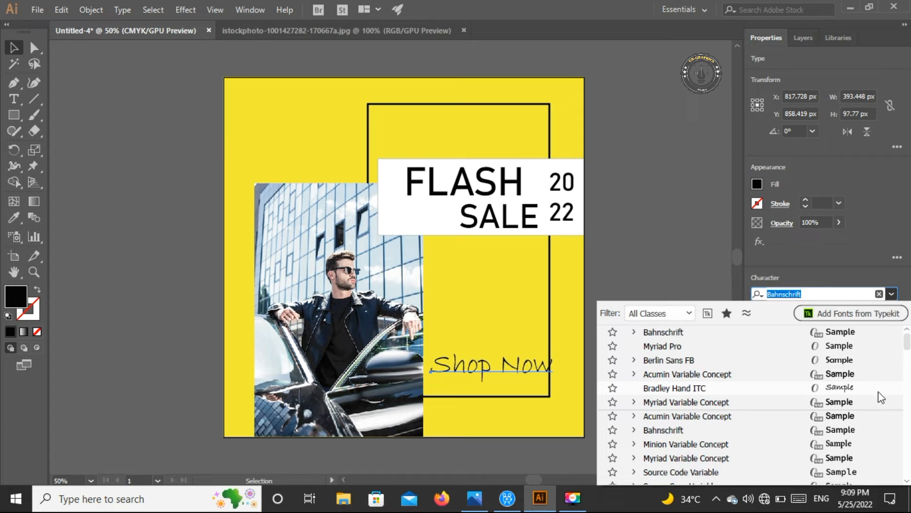
pyautogui.click(878, 418)
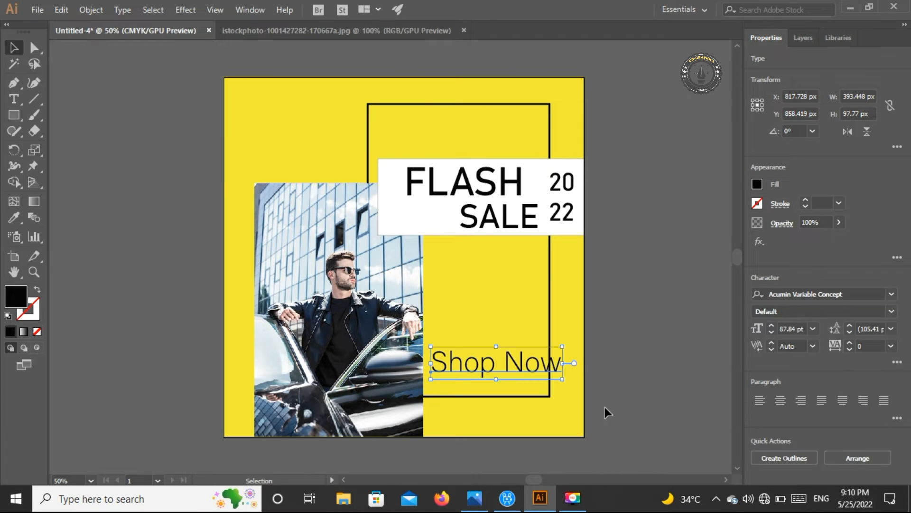
pyautogui.moveTo(563, 348); pyautogui.dragTo(495, 381)
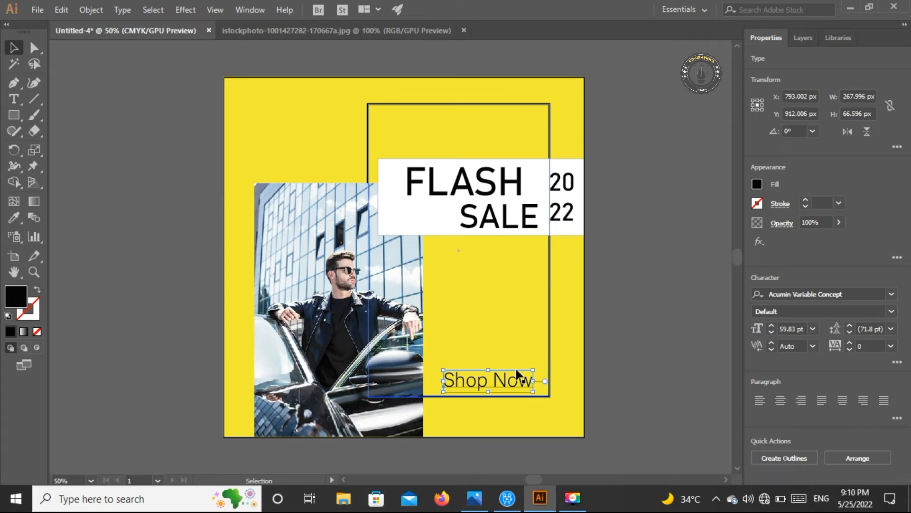
pyautogui.moveTo(525, 383); pyautogui.dragTo(527, 388)
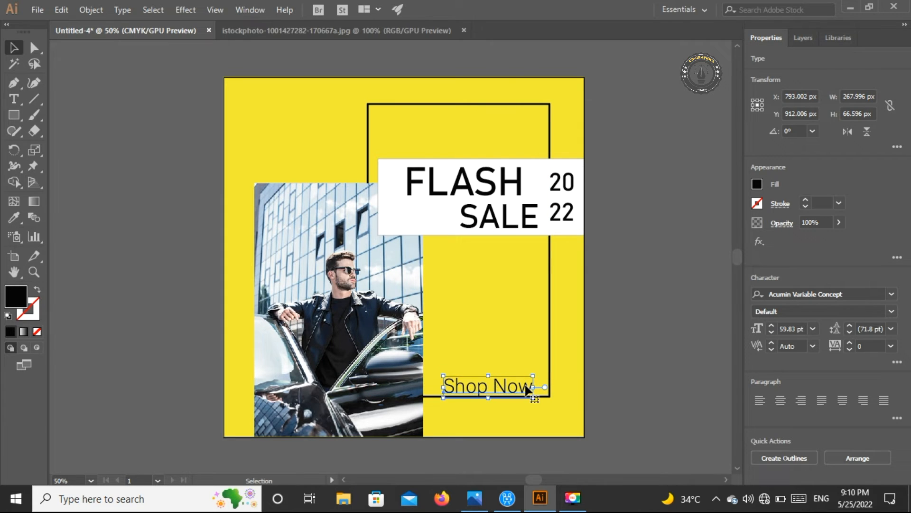
pyautogui.press('Up')
pyautogui.press('Up')
pyautogui.press('Up')
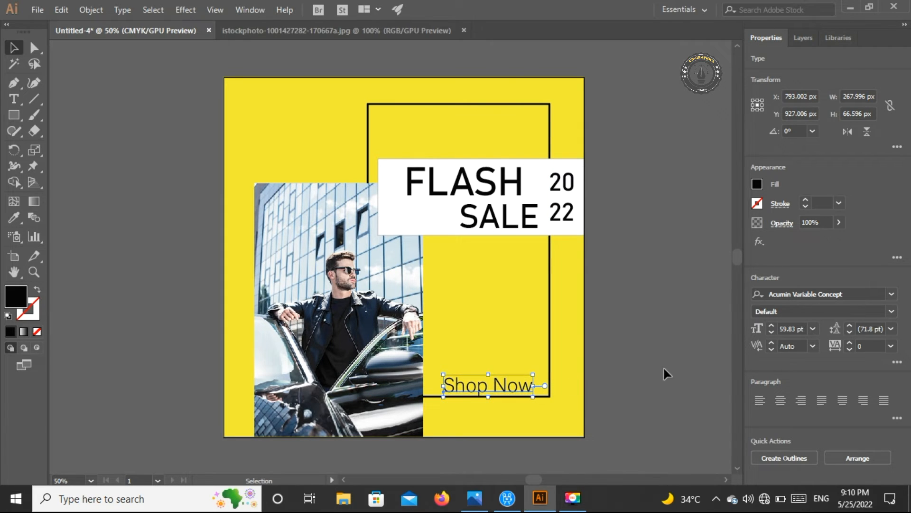
pyautogui.click(673, 366)
pyautogui.click(19, 95)
pyautogui.click(454, 413)
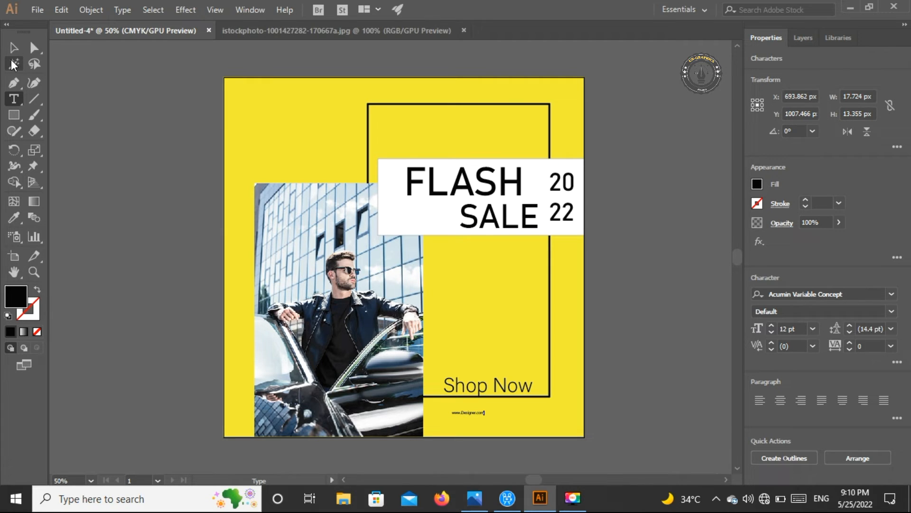
pyautogui.click(13, 48)
pyautogui.click(502, 429)
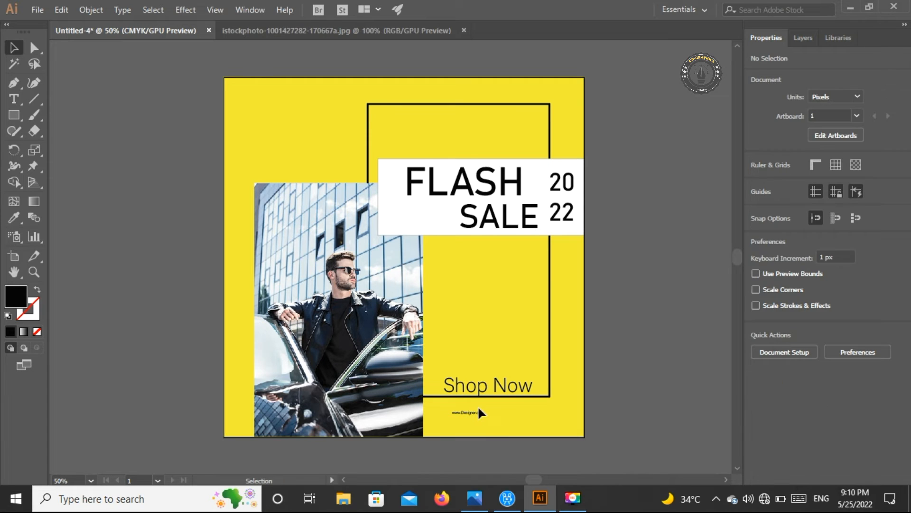
pyautogui.click(478, 412)
pyautogui.moveTo(482, 418); pyautogui.dragTo(558, 424)
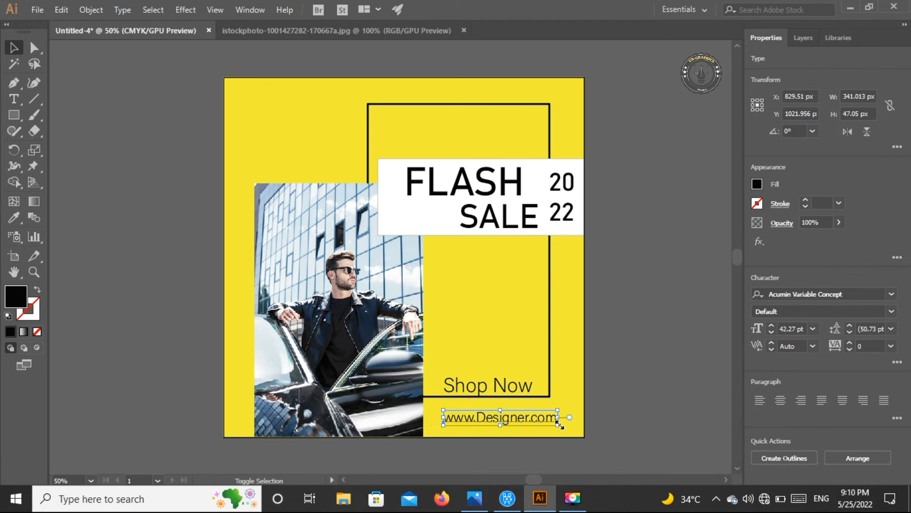
pyautogui.moveTo(558, 424); pyautogui.dragTo(579, 433)
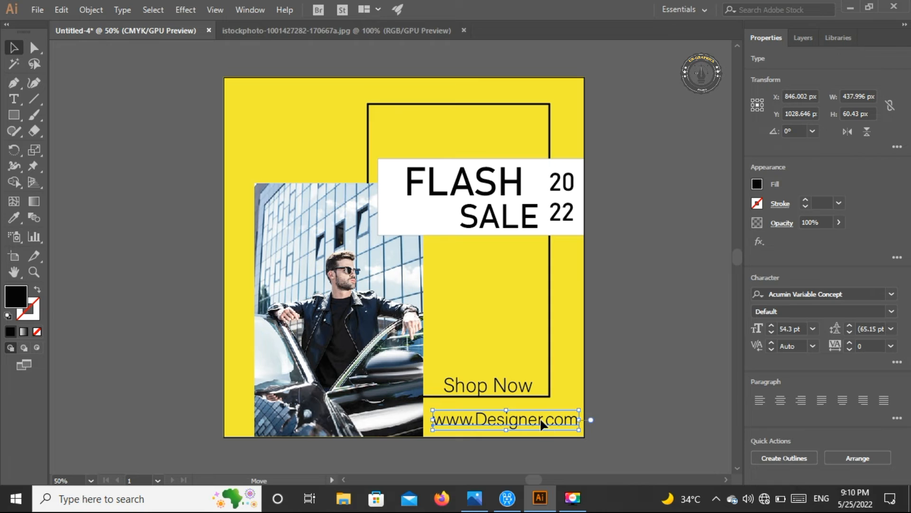
pyautogui.moveTo(433, 410); pyautogui.dragTo(433, 414)
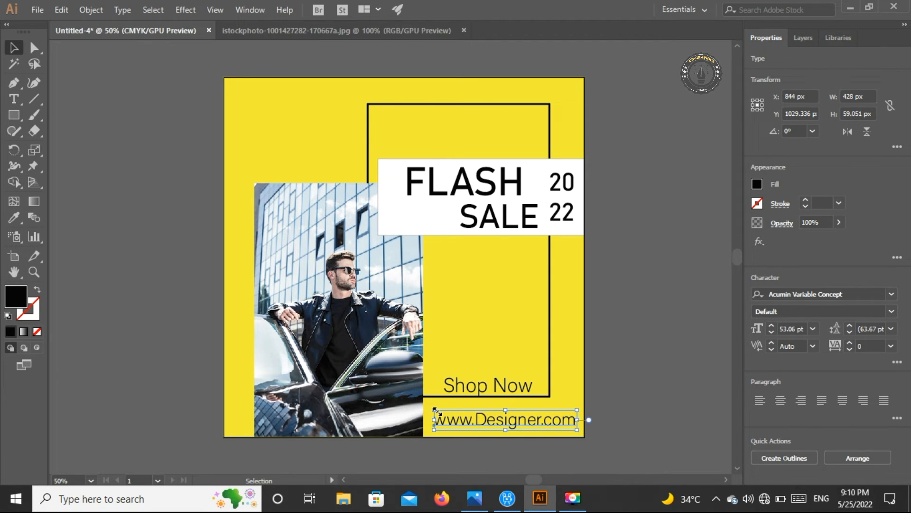
pyautogui.click(611, 385)
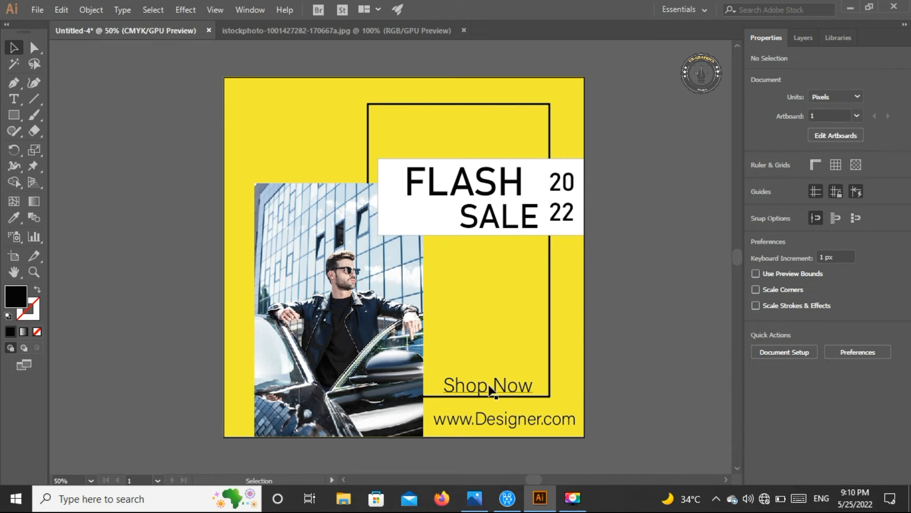
# Move "Shop Now" up inside the frame and draw a rectangle about 292 × 62 px over the frame's lower-right corner
pyautogui.moveTo(514, 392); pyautogui.dragTo(523, 311)
pyautogui.click(14, 115)
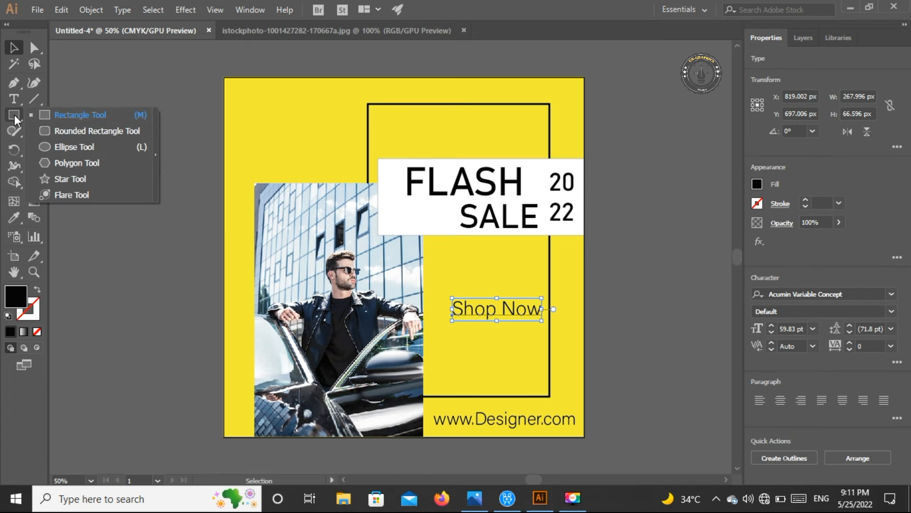
pyautogui.click(42, 118)
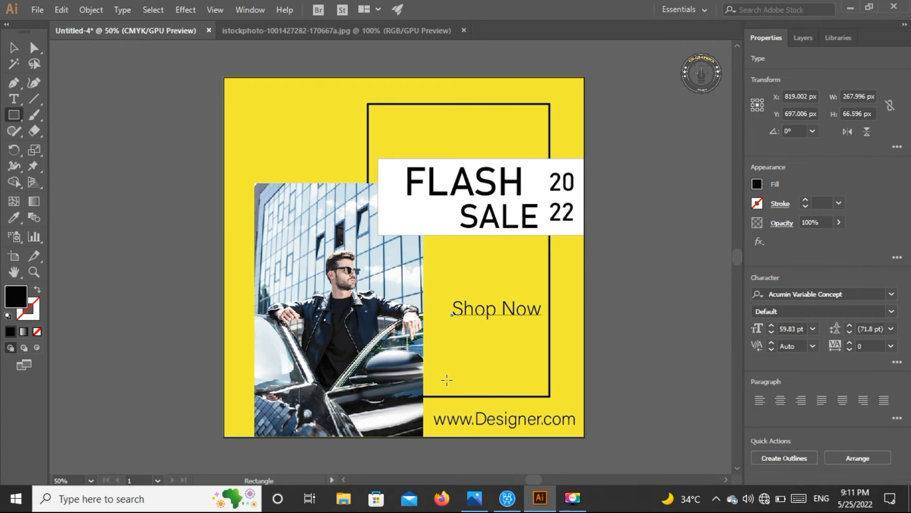
pyautogui.moveTo(453, 382); pyautogui.dragTo(551, 402)
pyautogui.click(14, 49)
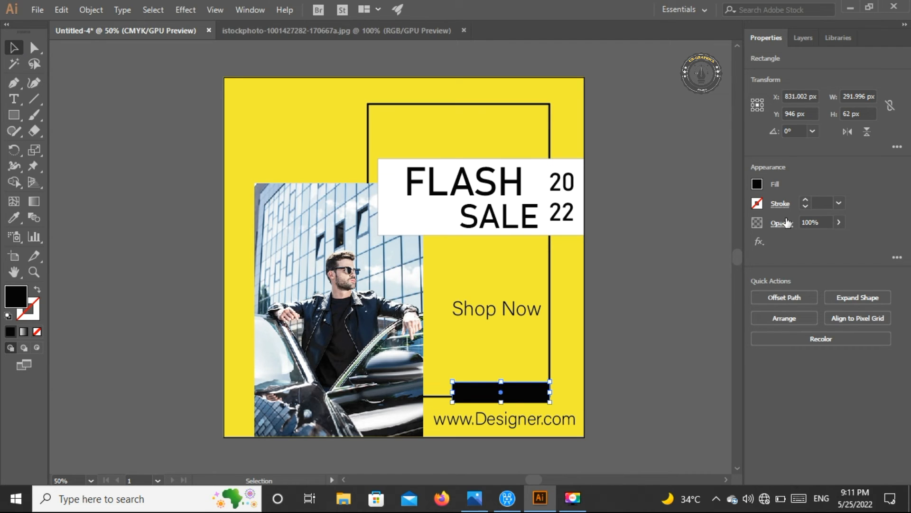
# Fill the new rectangle at the frame's lower-right corner with white
pyautogui.click(758, 184)
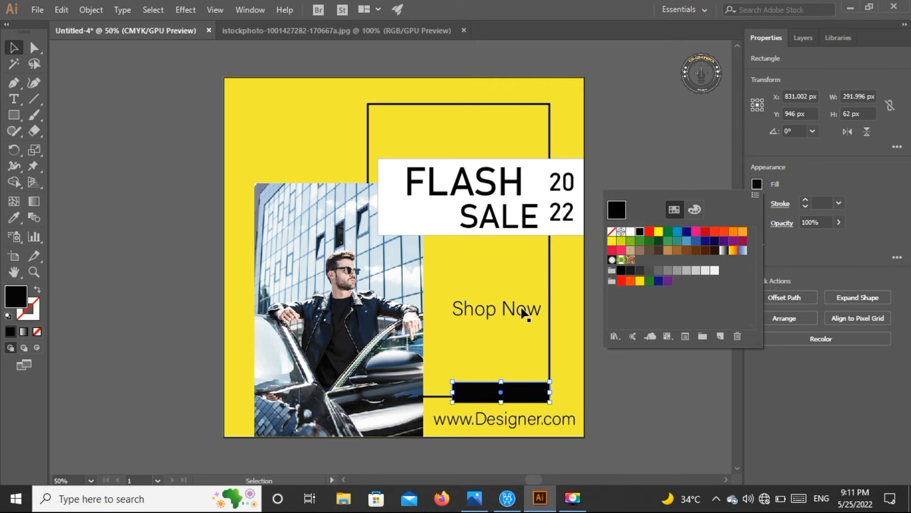
pyautogui.click(524, 313)
pyautogui.click(757, 183)
pyautogui.click(631, 232)
pyautogui.click(625, 160)
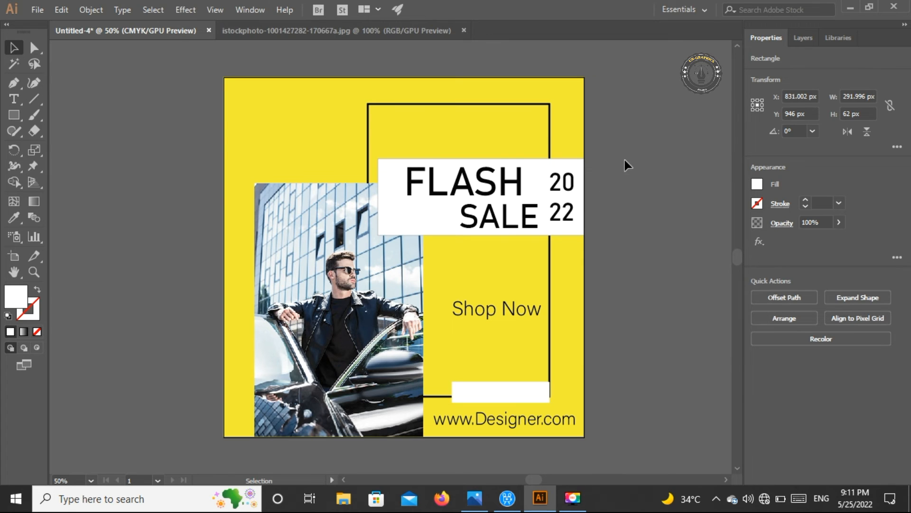
pyautogui.click(514, 280)
# Try to move "Shop Now" onto the small white rectangle and bring it to the front, and undo the attempt
pyautogui.moveTo(514, 304); pyautogui.dragTo(513, 383)
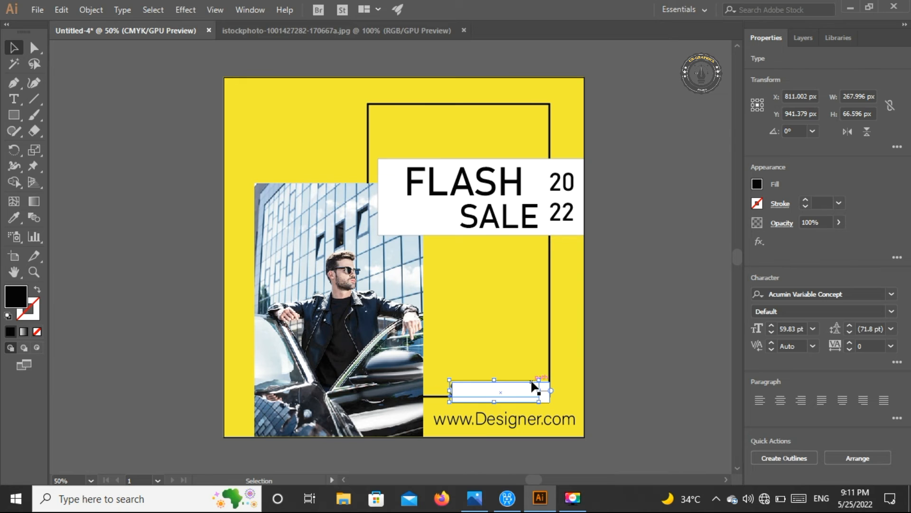
pyautogui.rightClick(532, 383)
pyautogui.moveTo(602, 298)
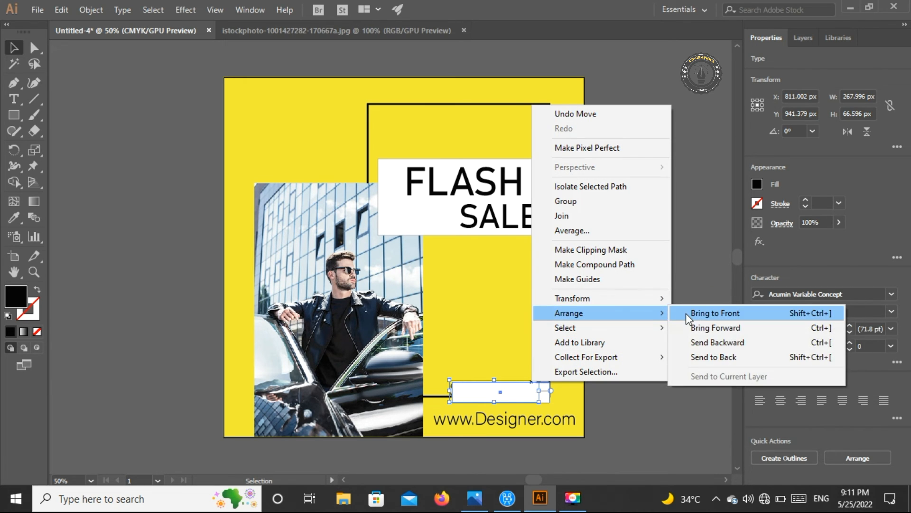
pyautogui.click(688, 313)
pyautogui.click(612, 374)
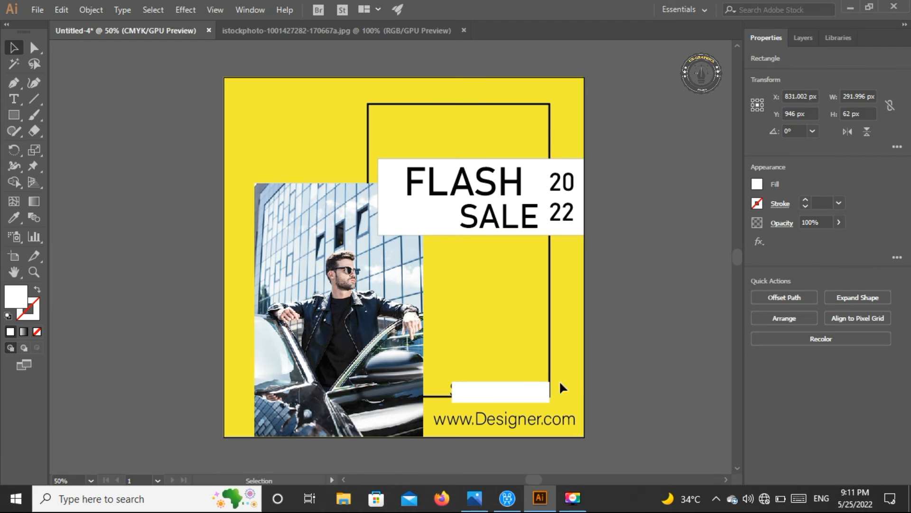
pyautogui.hotkey('ctrl', 'z')
pyautogui.hotkey('ctrl', 'z')
# Move "Shop Now" onto the small white rectangle and bring the text to the front
pyautogui.moveTo(500, 307); pyautogui.dragTo(504, 374)
pyautogui.moveTo(505, 380); pyautogui.dragTo(503, 386)
pyautogui.rightClick(503, 388)
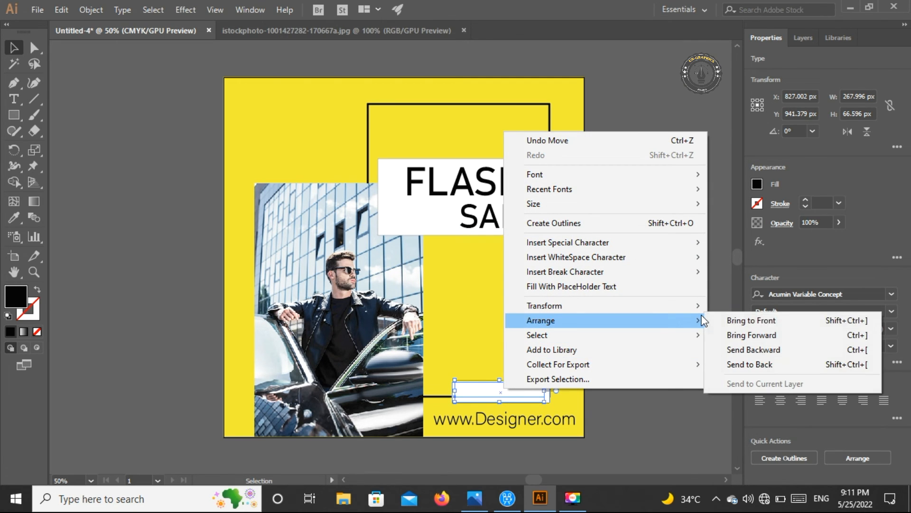
pyautogui.click(716, 317)
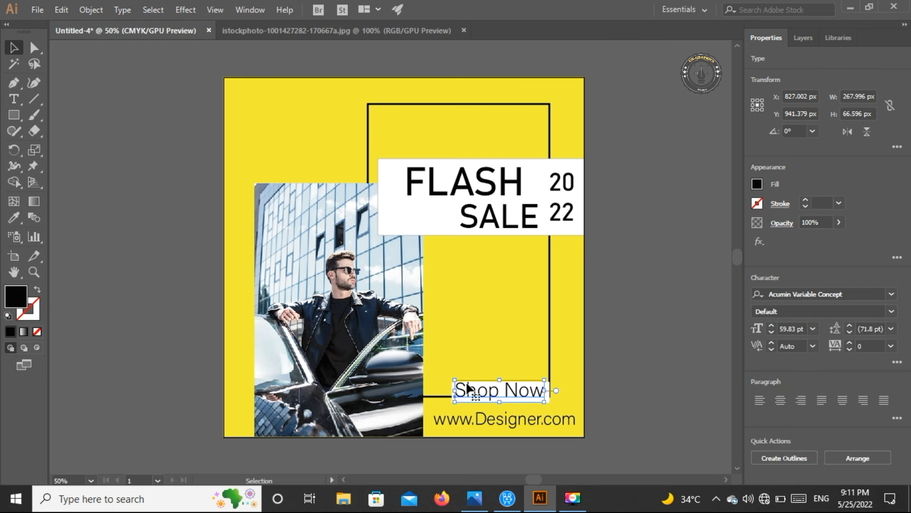
# Reduce "Shop Now" to about 54 pt and nudge it horizontally to centre it on the white rectangle
pyautogui.moveTo(453, 378); pyautogui.dragTo(458, 380)
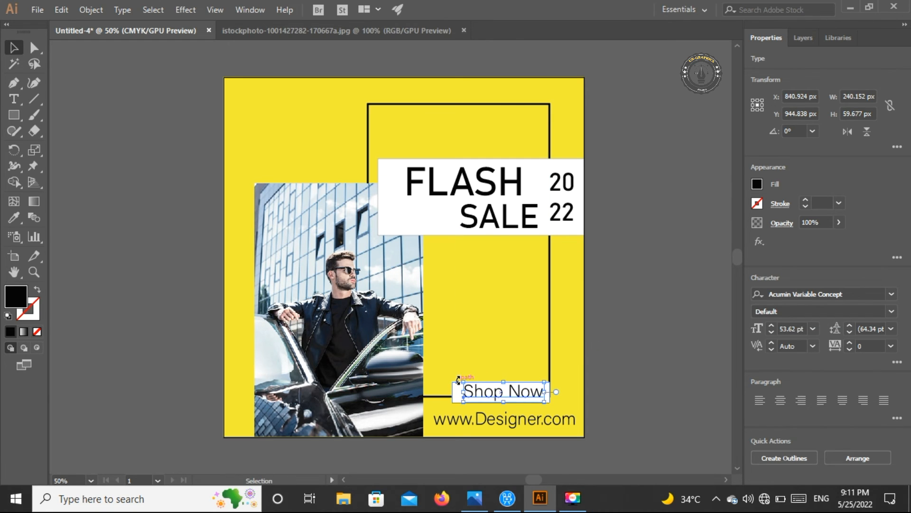
pyautogui.press('Left')
pyautogui.press('Left')
pyautogui.press('Left')
pyautogui.press('Left')
pyautogui.press('Left')
pyautogui.press('Left')
pyautogui.press('Left')
pyautogui.press('Left')
pyautogui.press('Left')
pyautogui.press('Left')
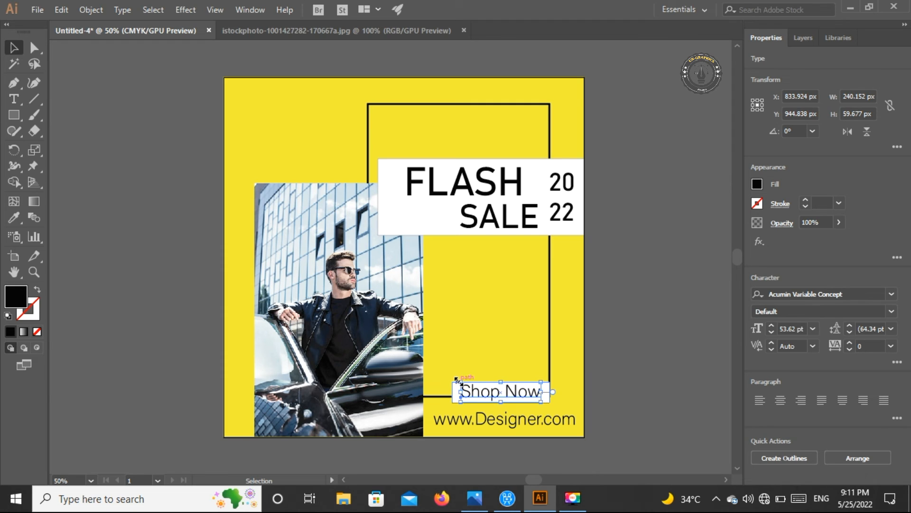
pyautogui.click(658, 380)
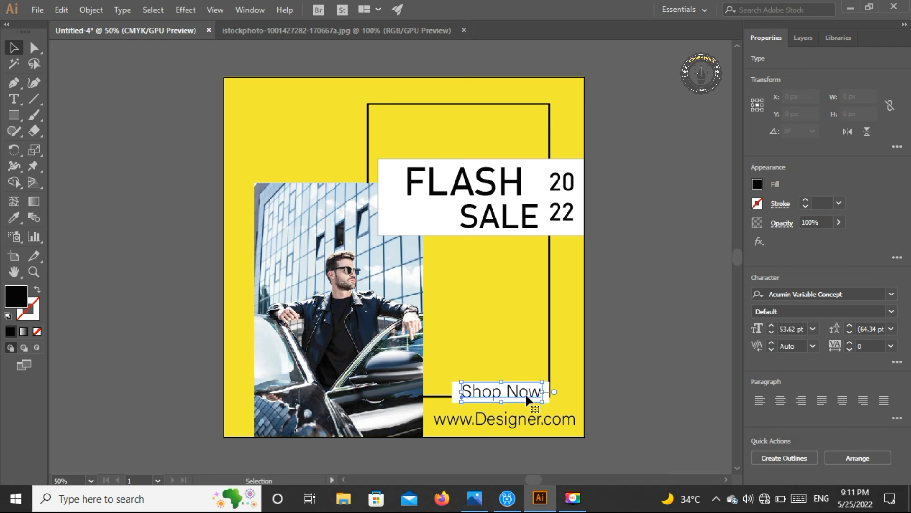
pyautogui.press('Right')
pyautogui.press('Right')
pyautogui.press('Right')
pyautogui.click(658, 372)
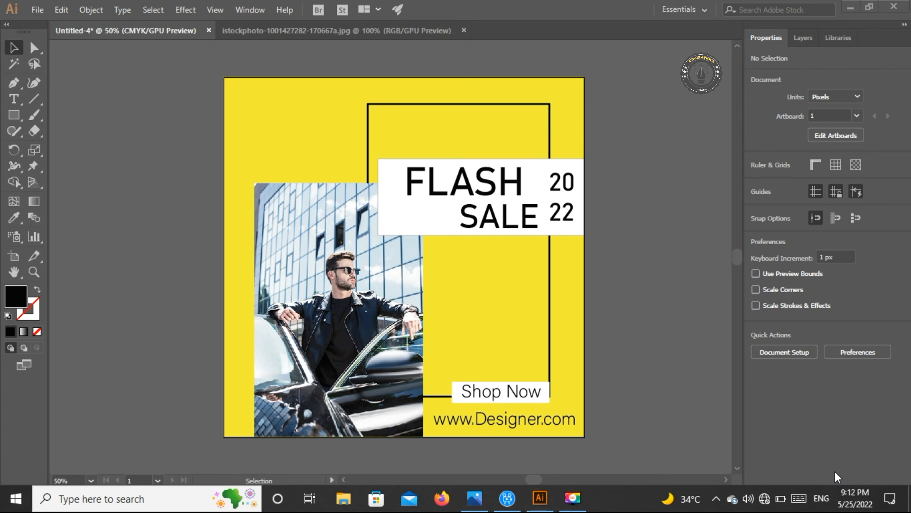
# Draw a black square about 51 px wide near the artboard's upper-left corner and place a copy diagonally below it to the right
pyautogui.click(14, 114)
pyautogui.click(56, 116)
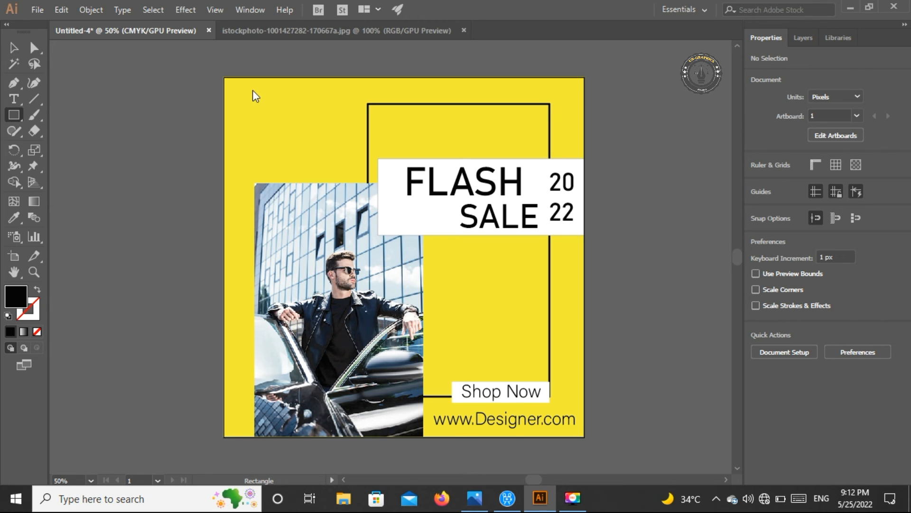
pyautogui.moveTo(241, 96)
pyautogui.mouseDown()
pyautogui.moveTo(263, 116)
pyautogui.moveTo(256, 110)
pyautogui.mouseUp()
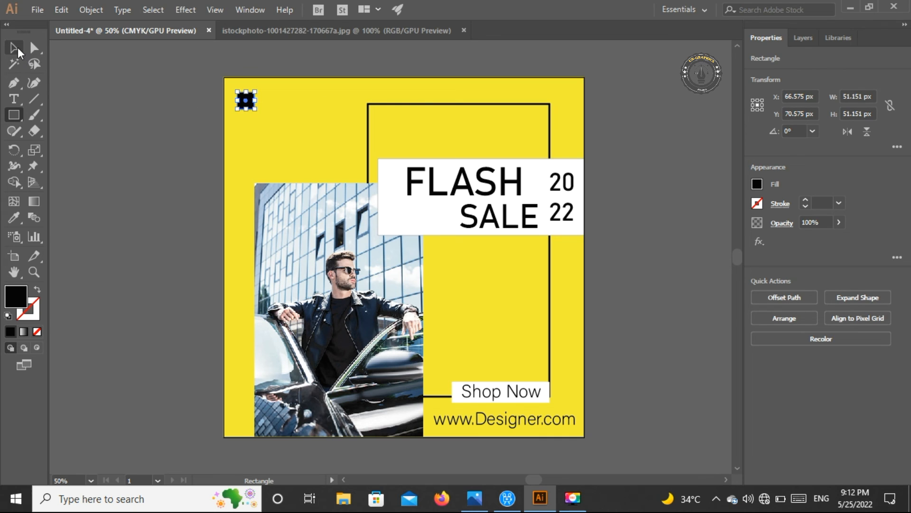
pyautogui.click(15, 48)
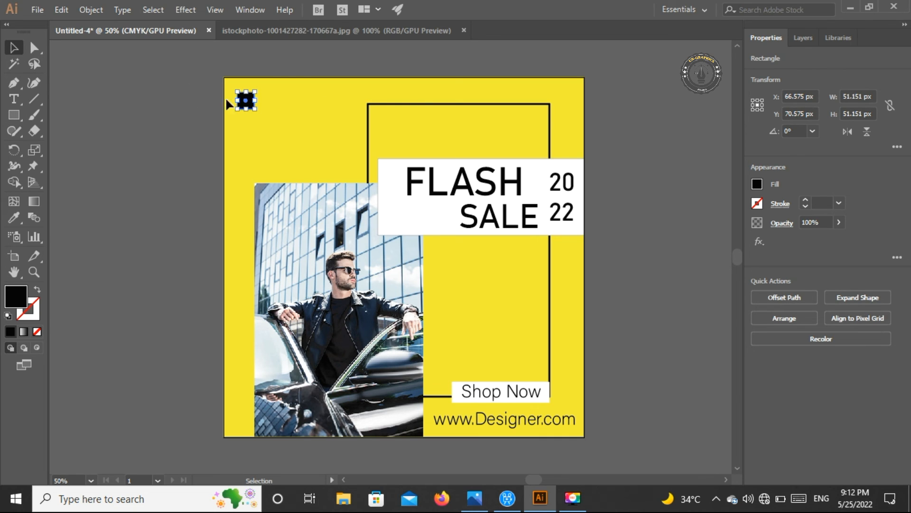
pyautogui.moveTo(245, 100); pyautogui.dragTo(256, 110)
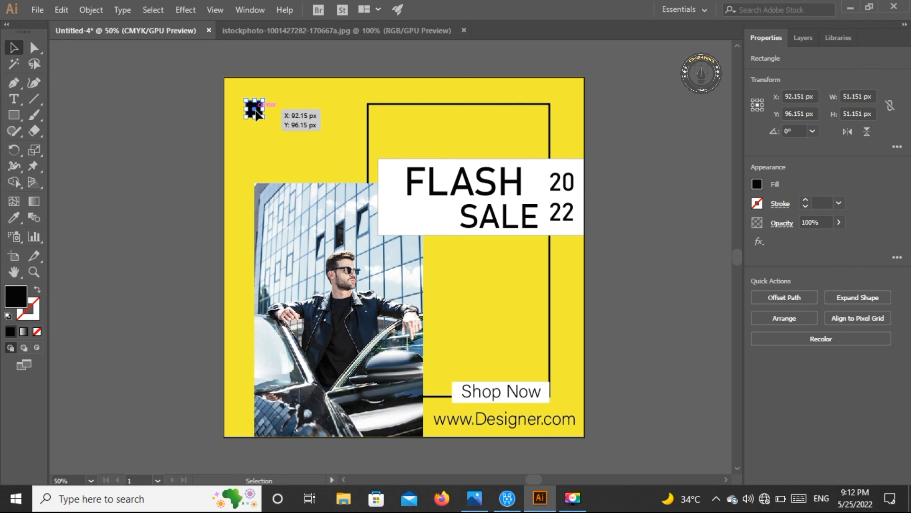
pyautogui.moveTo(256, 113)
pyautogui.mouseDown()
pyautogui.moveTo(242, 105)
pyautogui.moveTo(258, 113)
pyautogui.mouseUp()
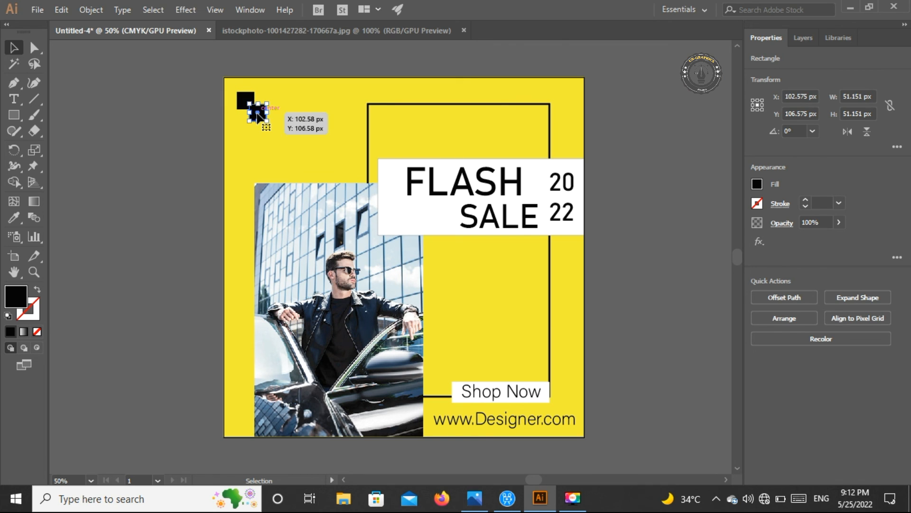
# Fill the copied square with white and shift it up and left so it overlaps the black square's corner
pyautogui.click(757, 185)
pyautogui.click(630, 233)
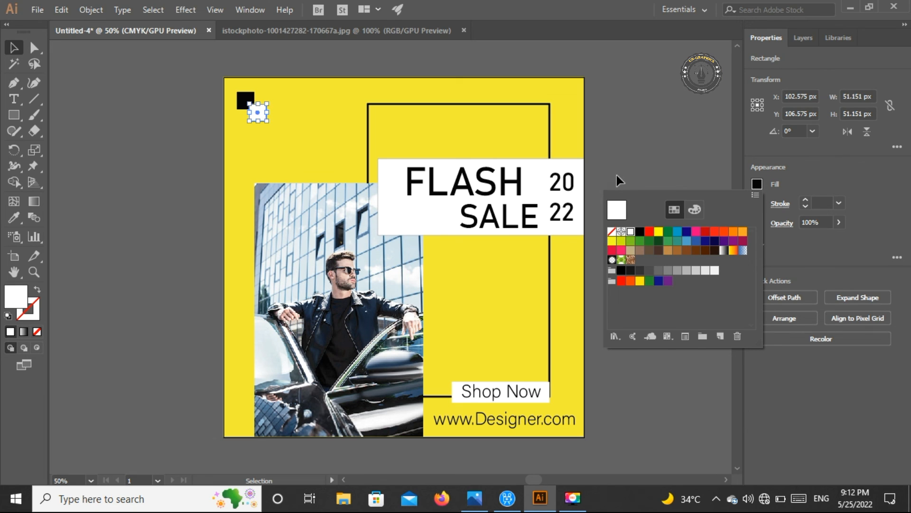
pyautogui.click(282, 111)
pyautogui.moveTo(261, 110); pyautogui.dragTo(258, 106)
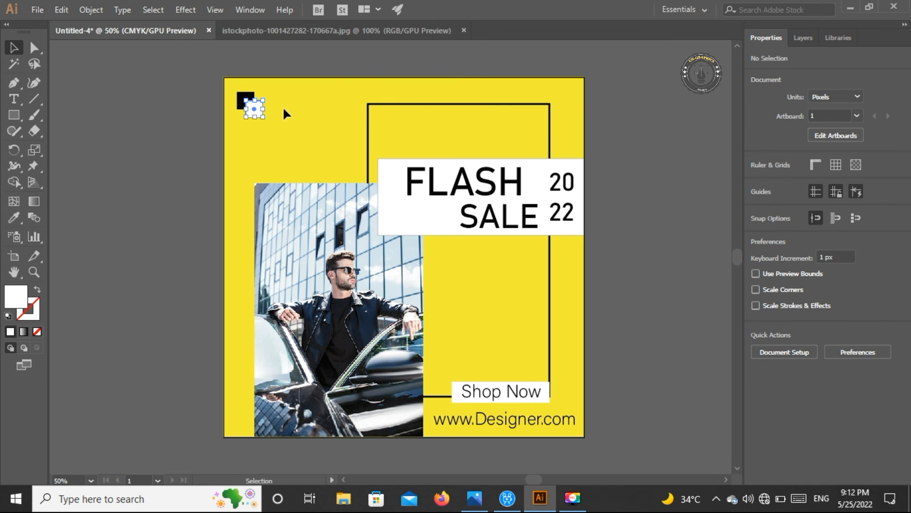
pyautogui.click(595, 120)
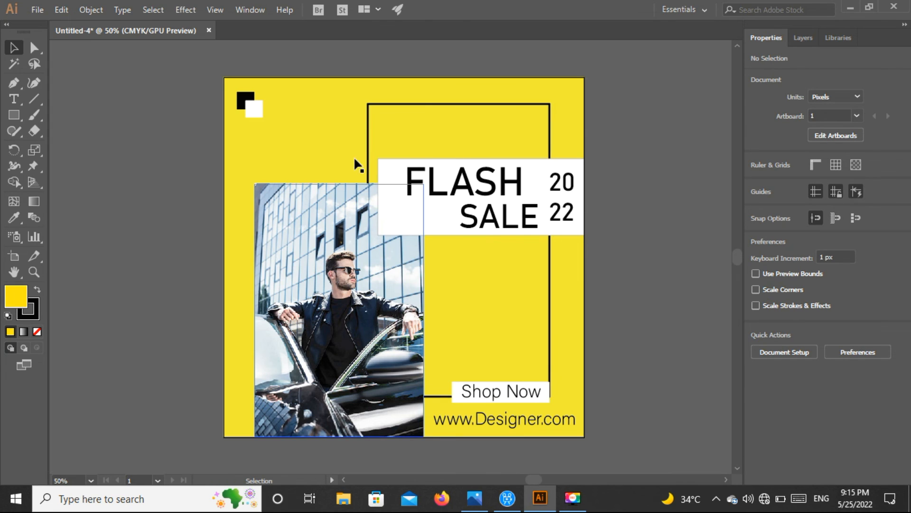
# Show the finished design in Full Screen Mode
pyautogui.click(26, 360)
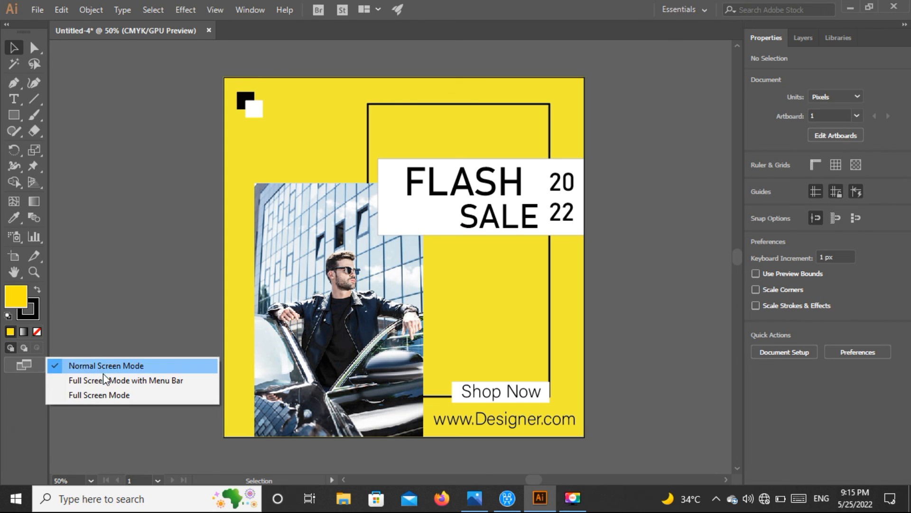
pyautogui.click(109, 392)
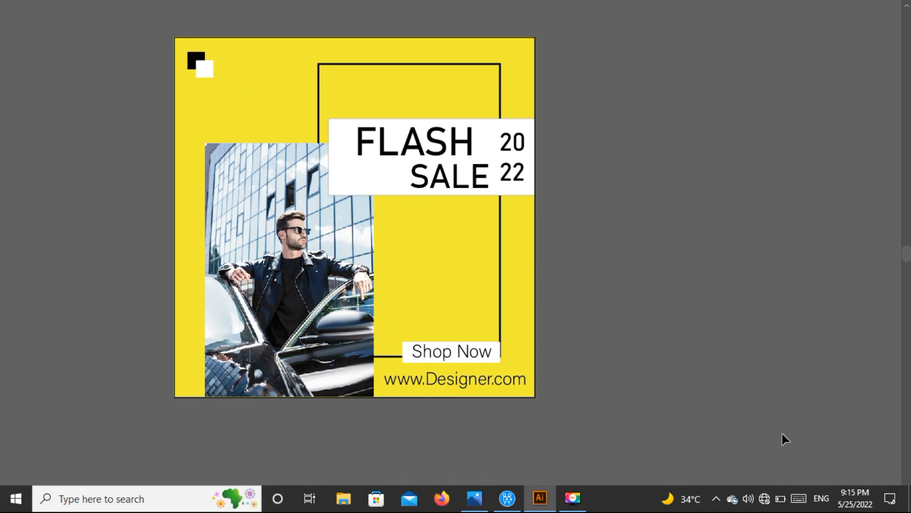